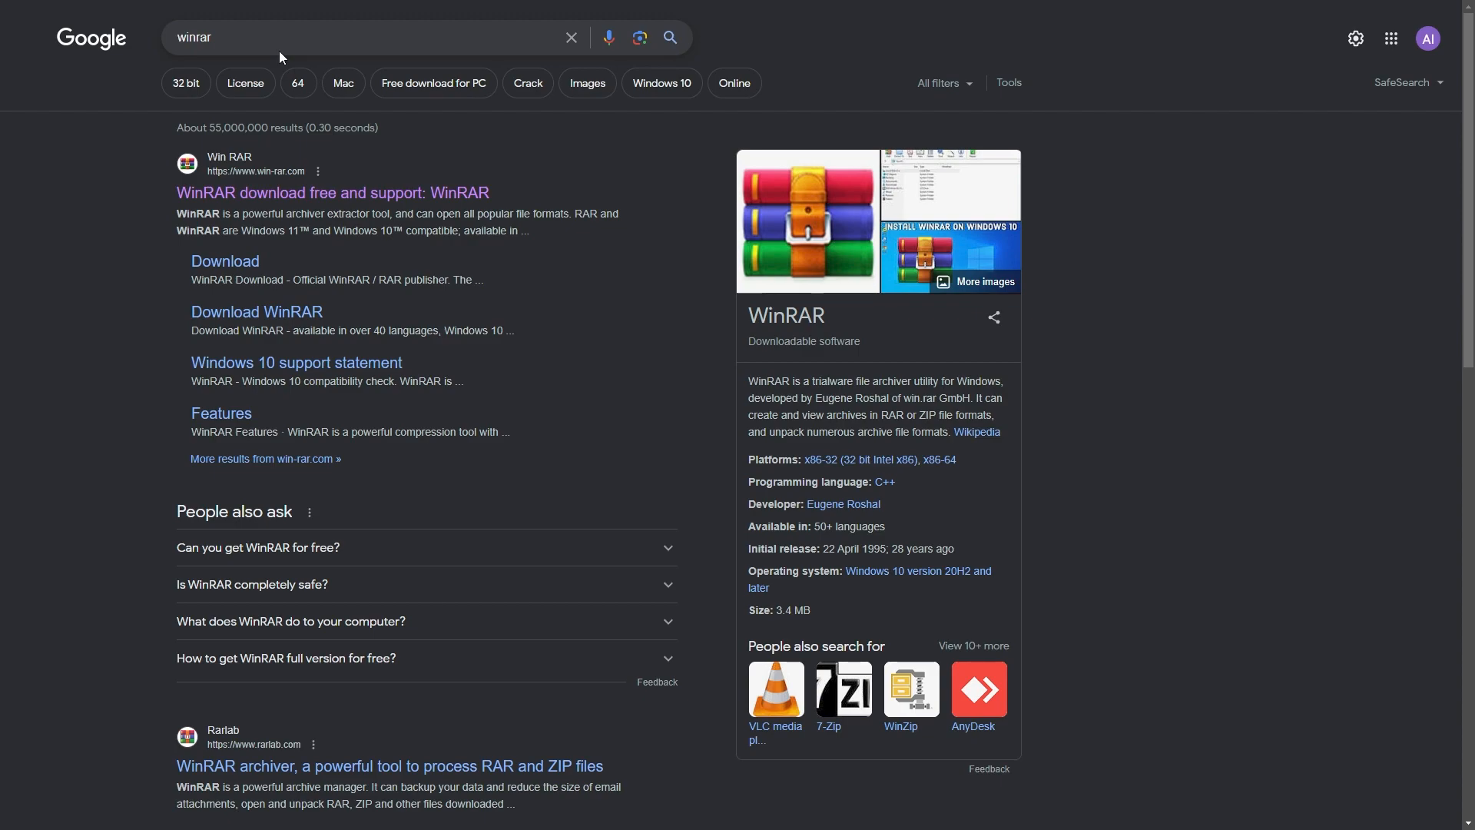
- Download the WinRAR 6.22 installer from win-rar.com and launch it
left_click(252, 194)
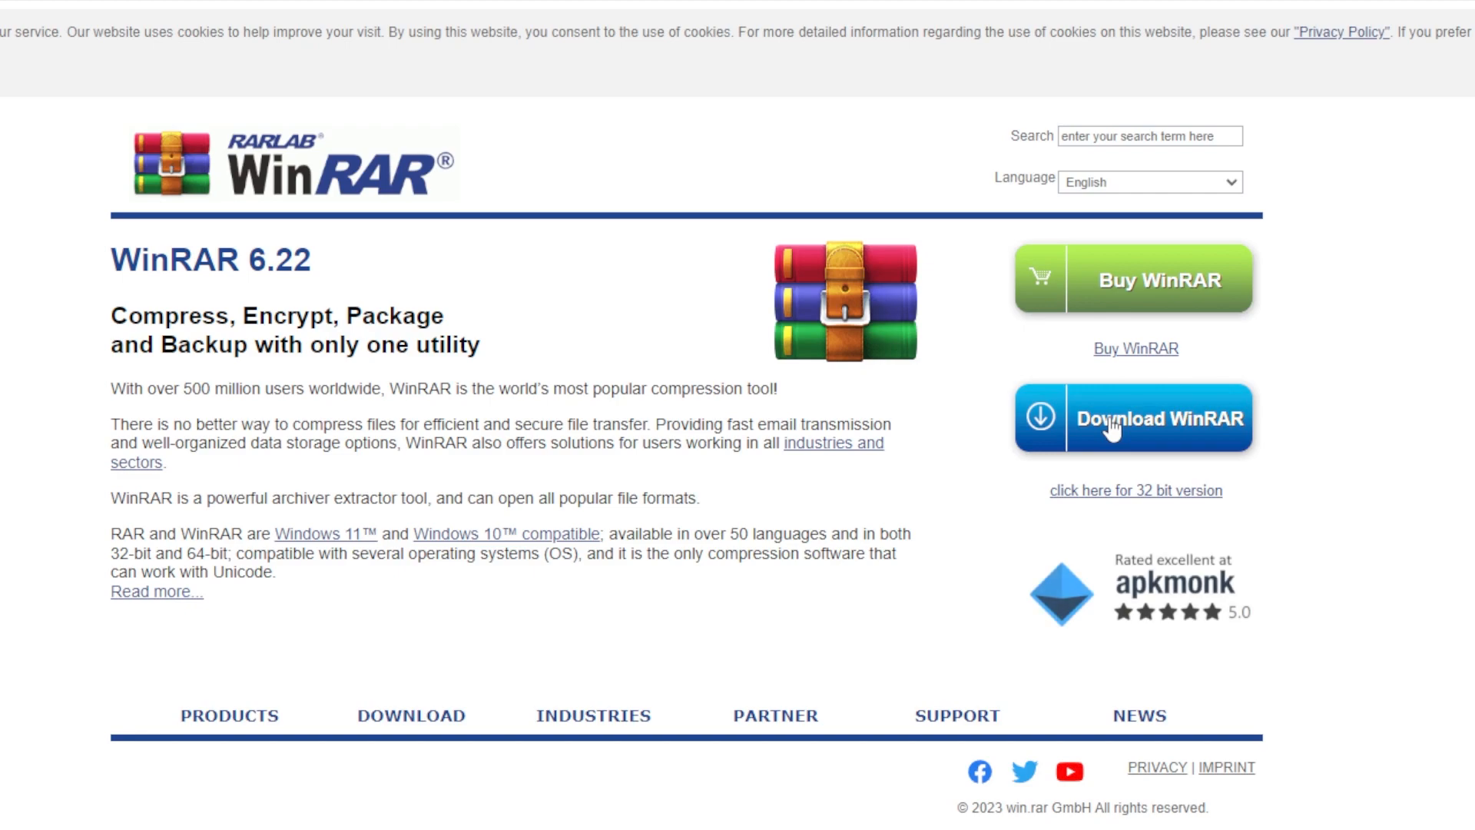
left_click(1112, 428)
scroll(728, 686, "down", 2)
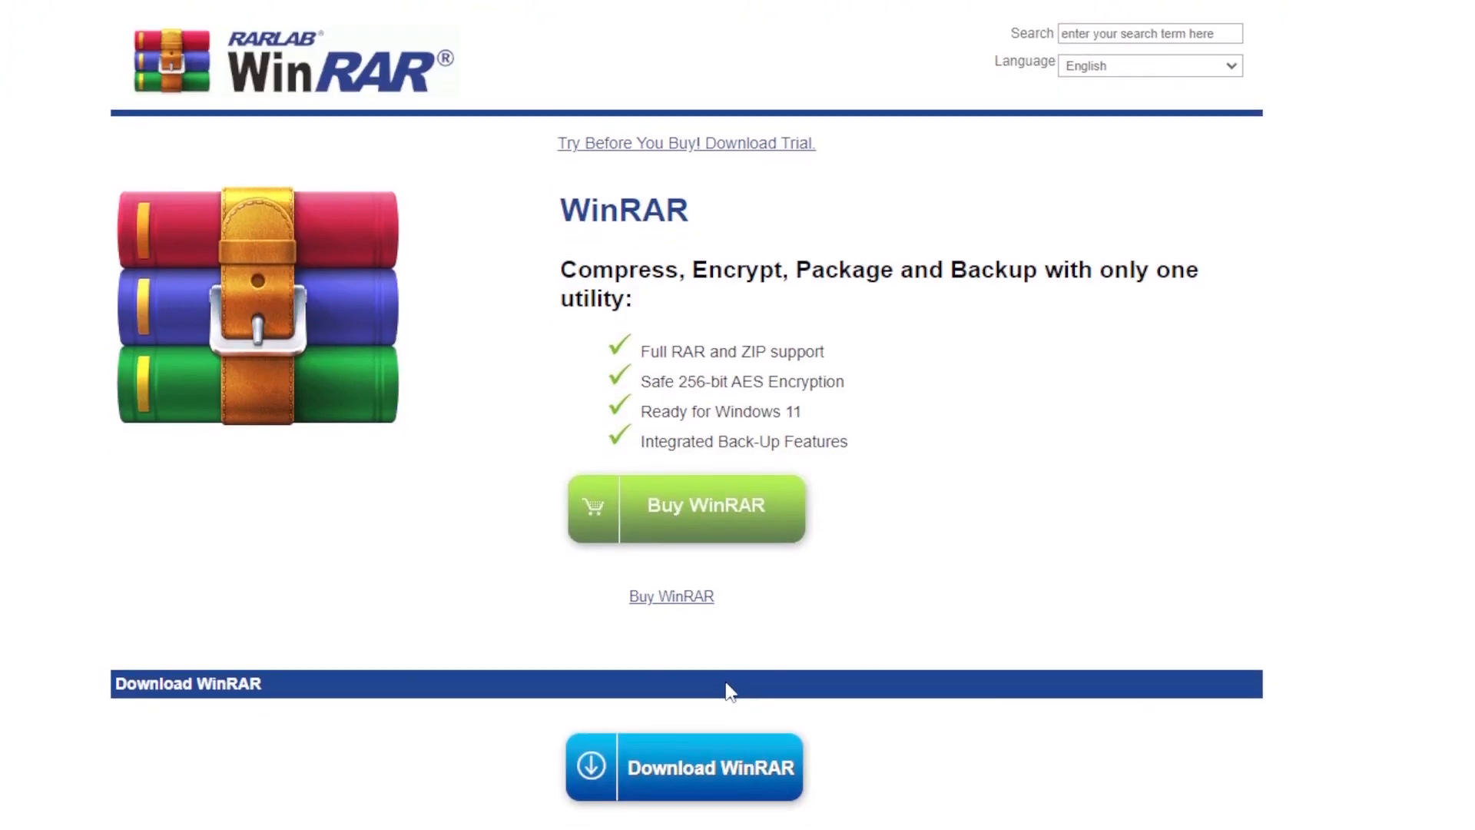
scroll(694, 688, "down", 1)
left_click(661, 634)
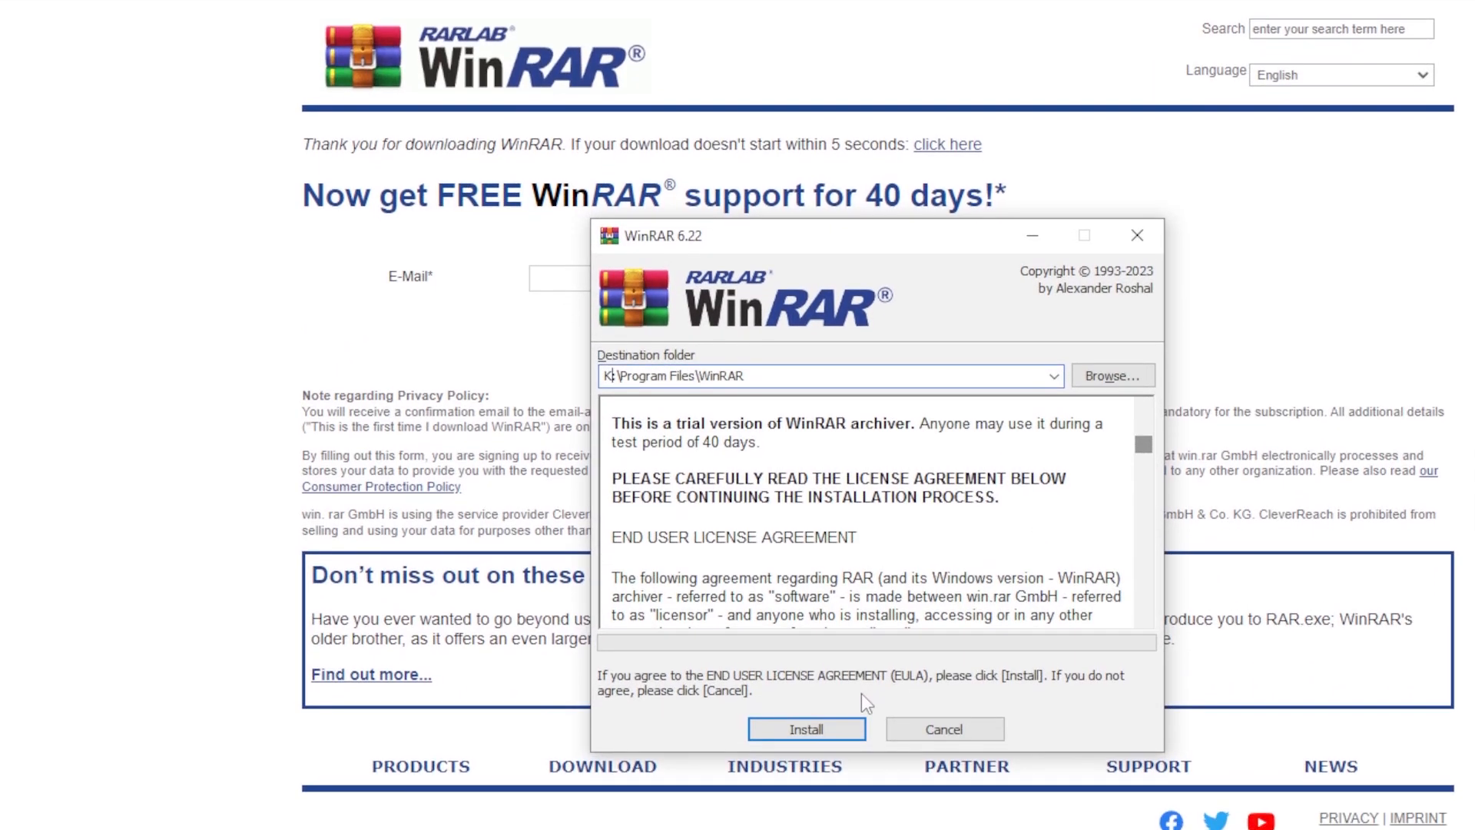
- Install WinRAR and associate every archive type, including ISO and JAR, with it
left_click(844, 667)
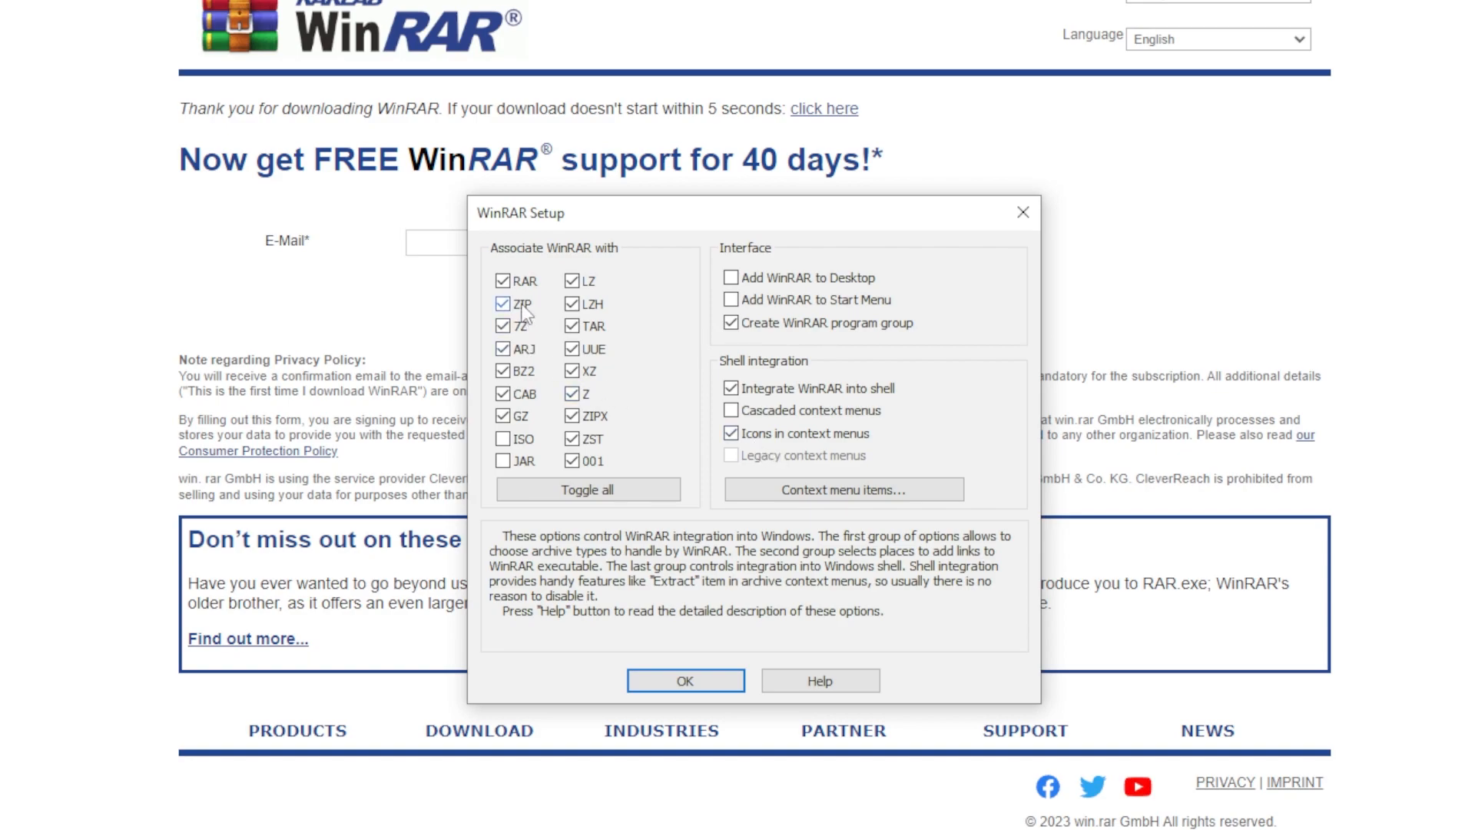
left_click(504, 439)
left_click(621, 485)
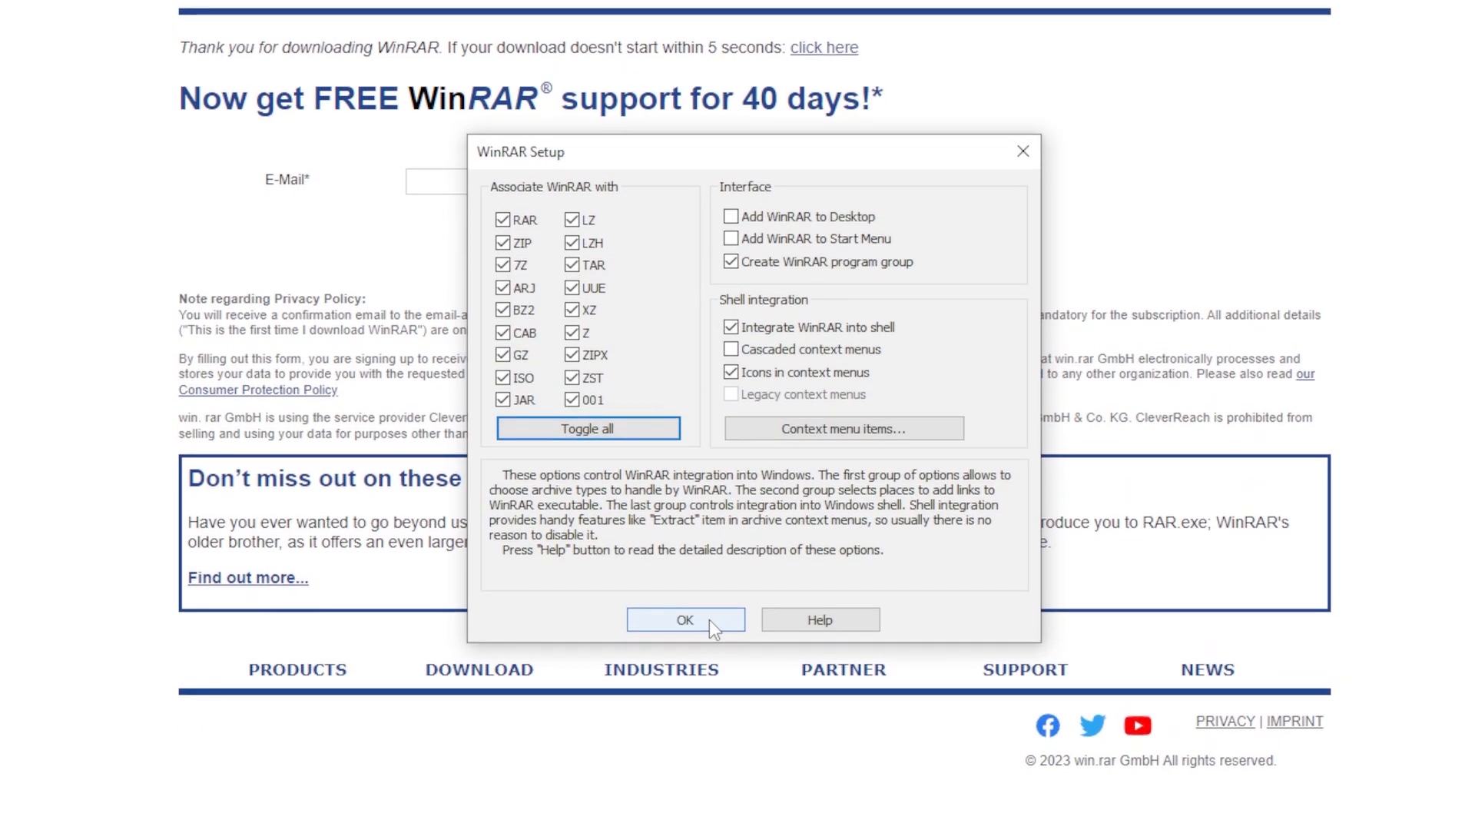
- Confirm the WinRAR setup options to finish the installation
left_click(709, 619)
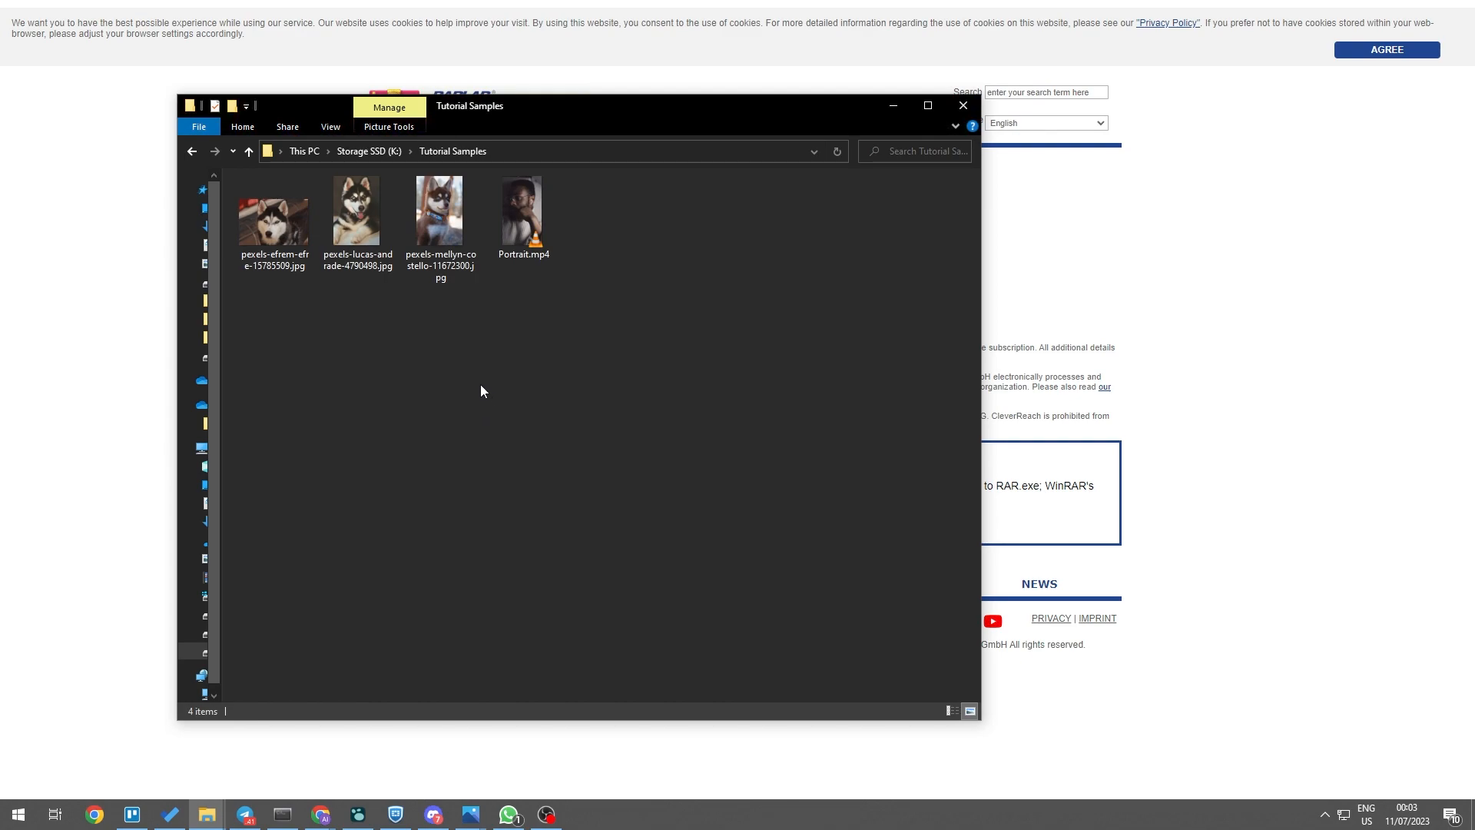
- Select all four files in Tutorial Samples and bring up their context menu
left_click_drag(659, 349, 255, 220)
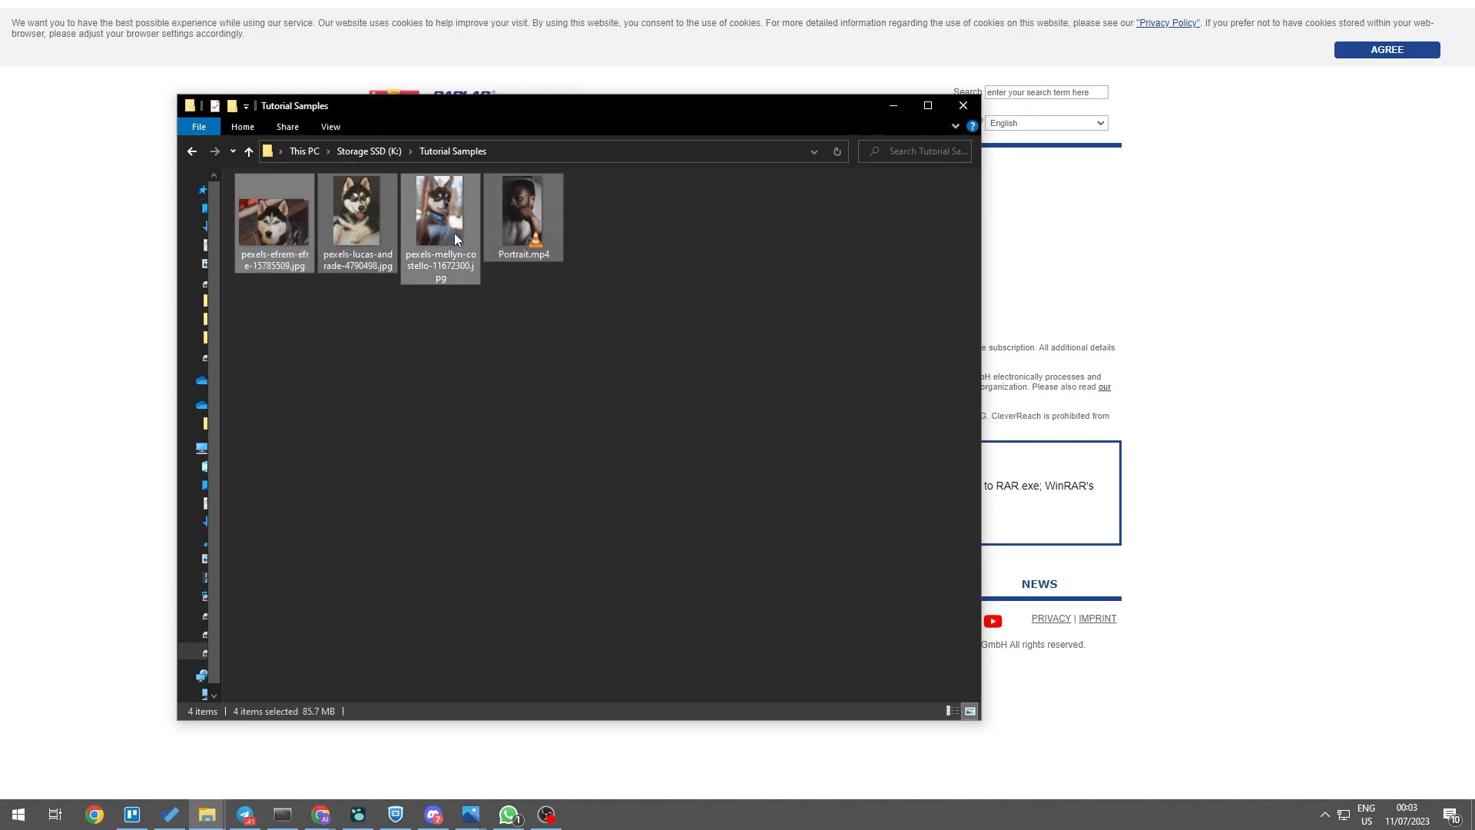
right_click(447, 221)
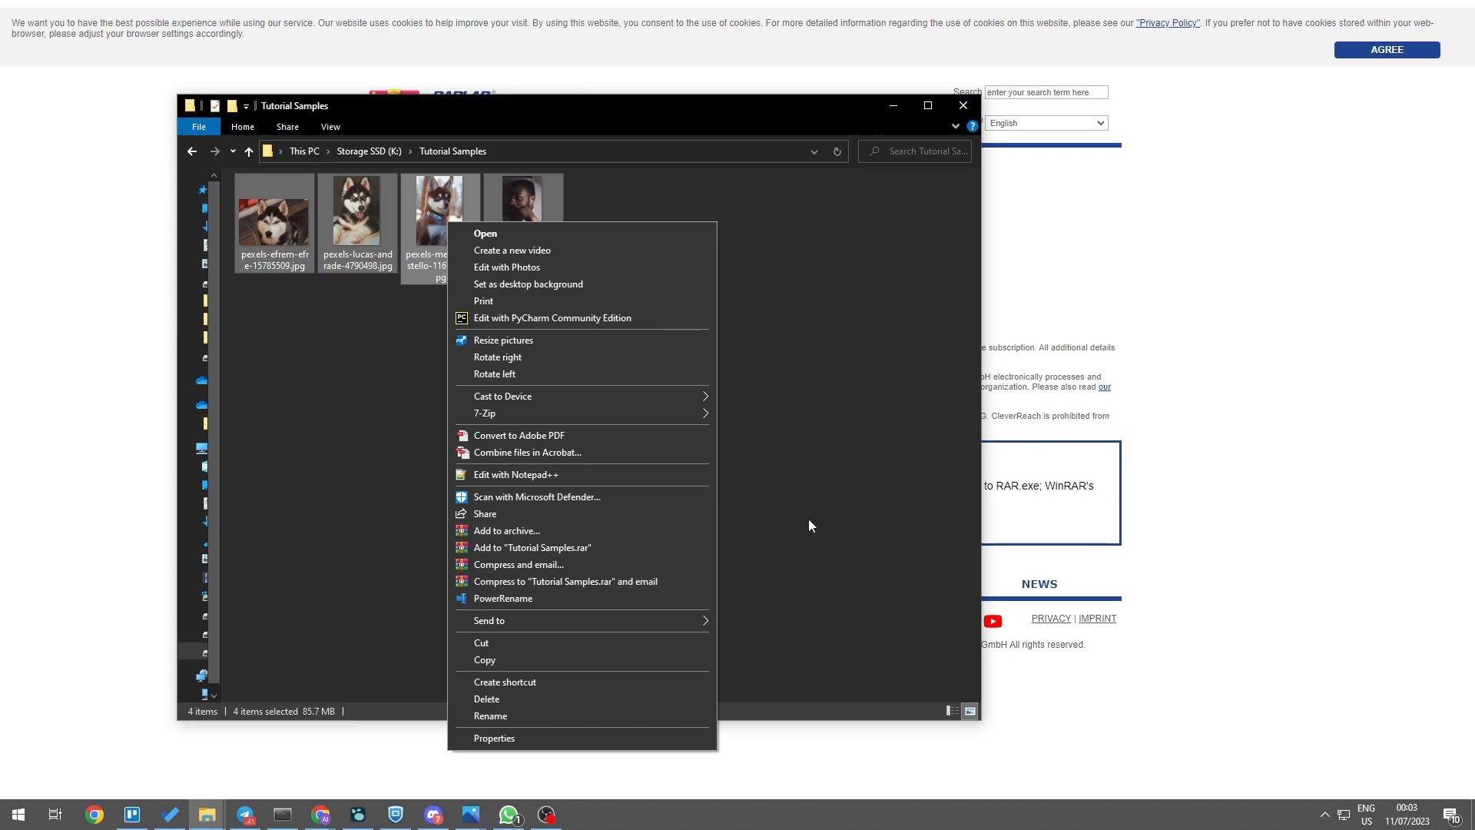
- Add the four files to Tutorial Samples.zip in ZIP format, keeping Add and replace files and Normal compression
left_click(509, 531)
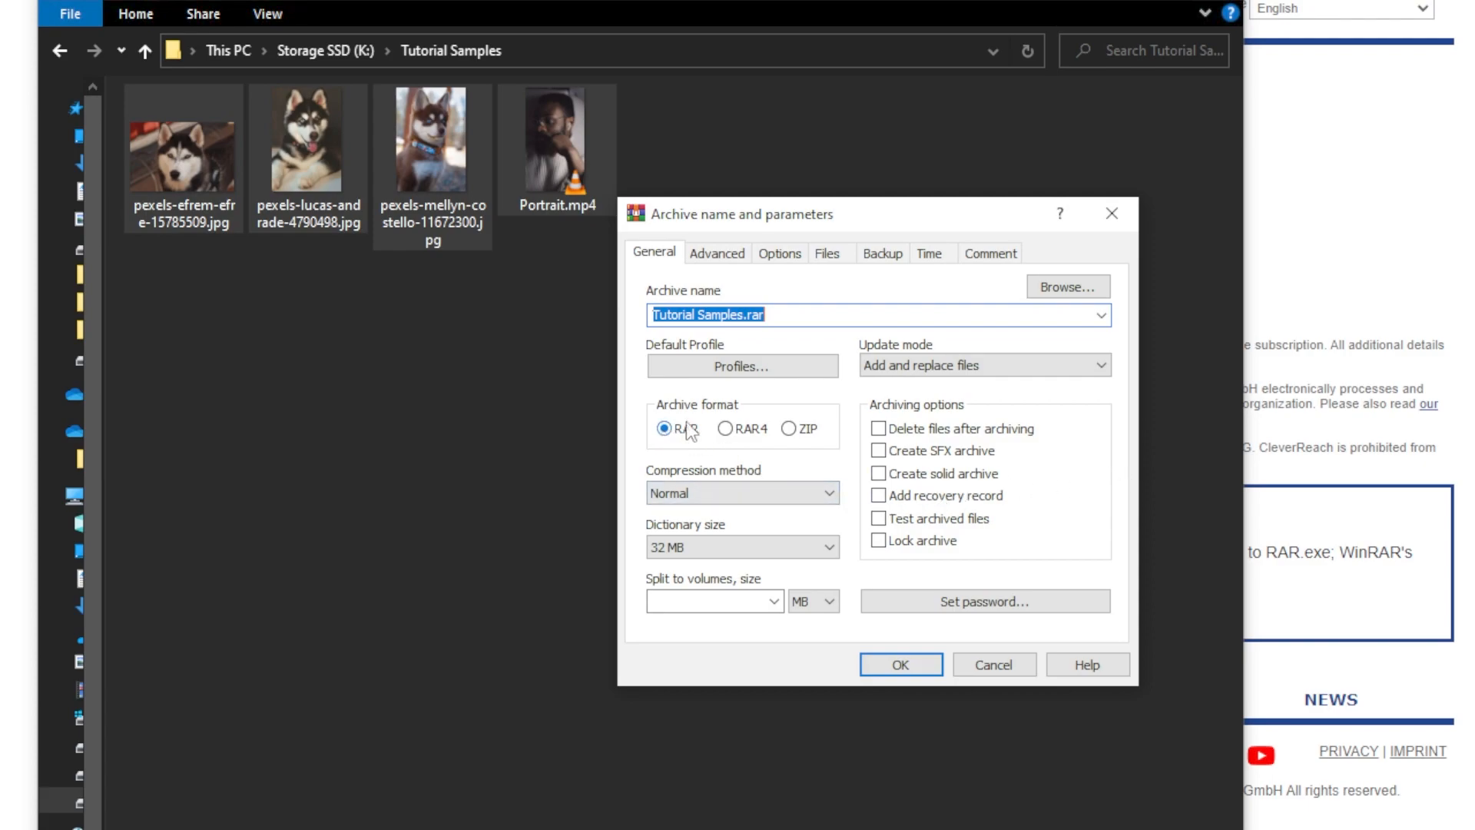
left_click(733, 436)
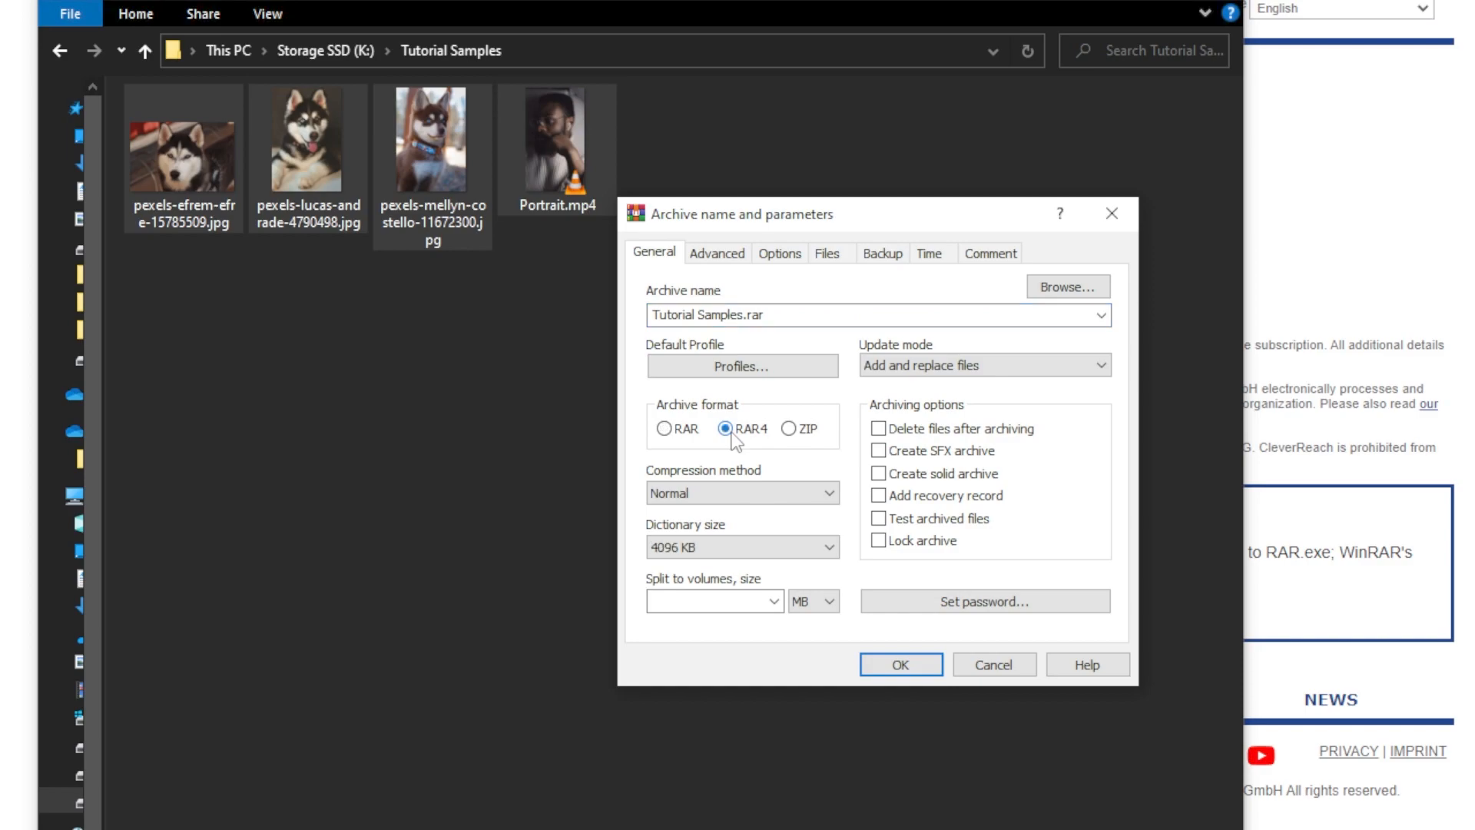
left_click(791, 432)
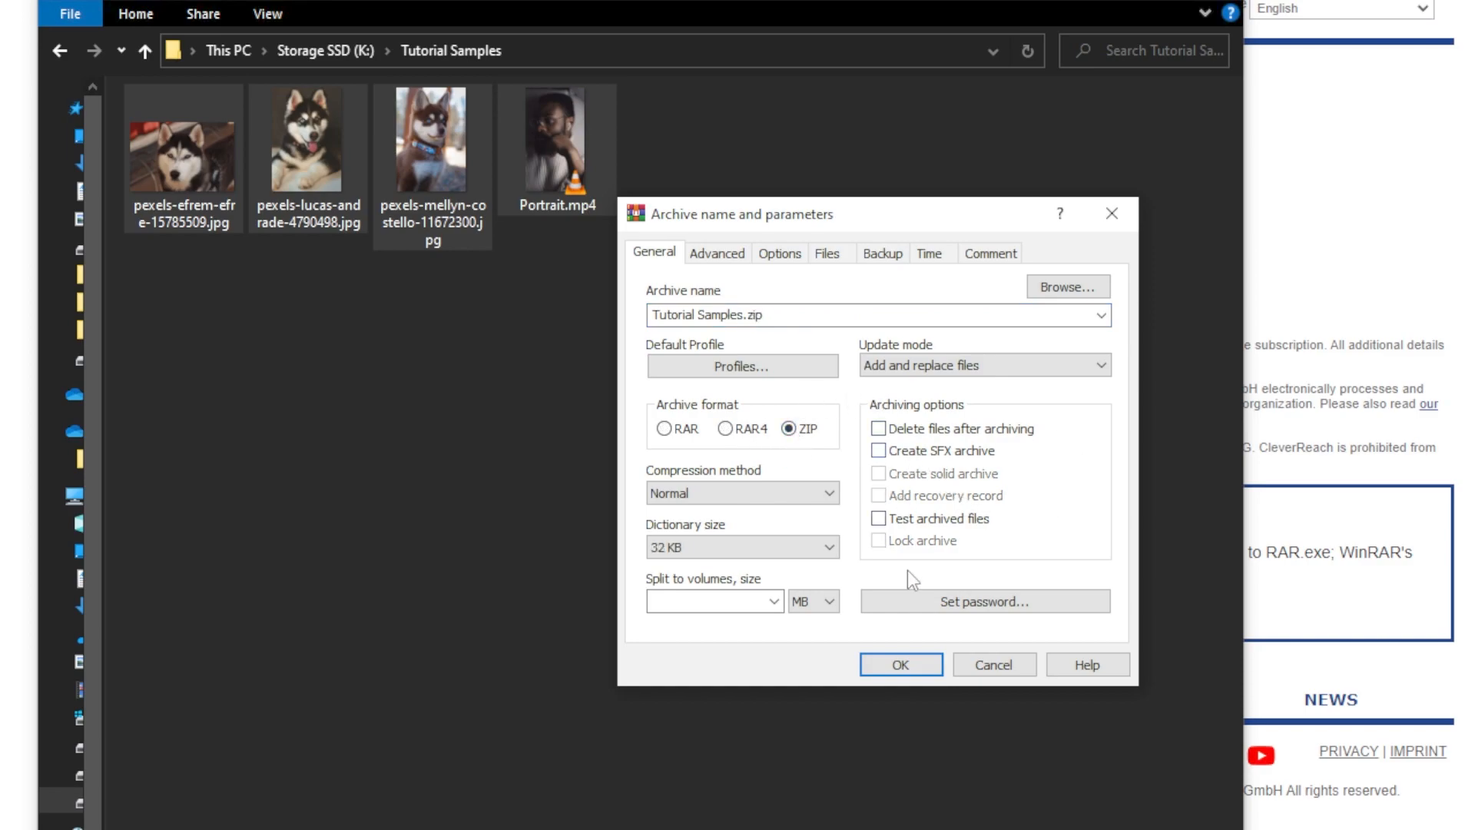
left_click(1075, 361)
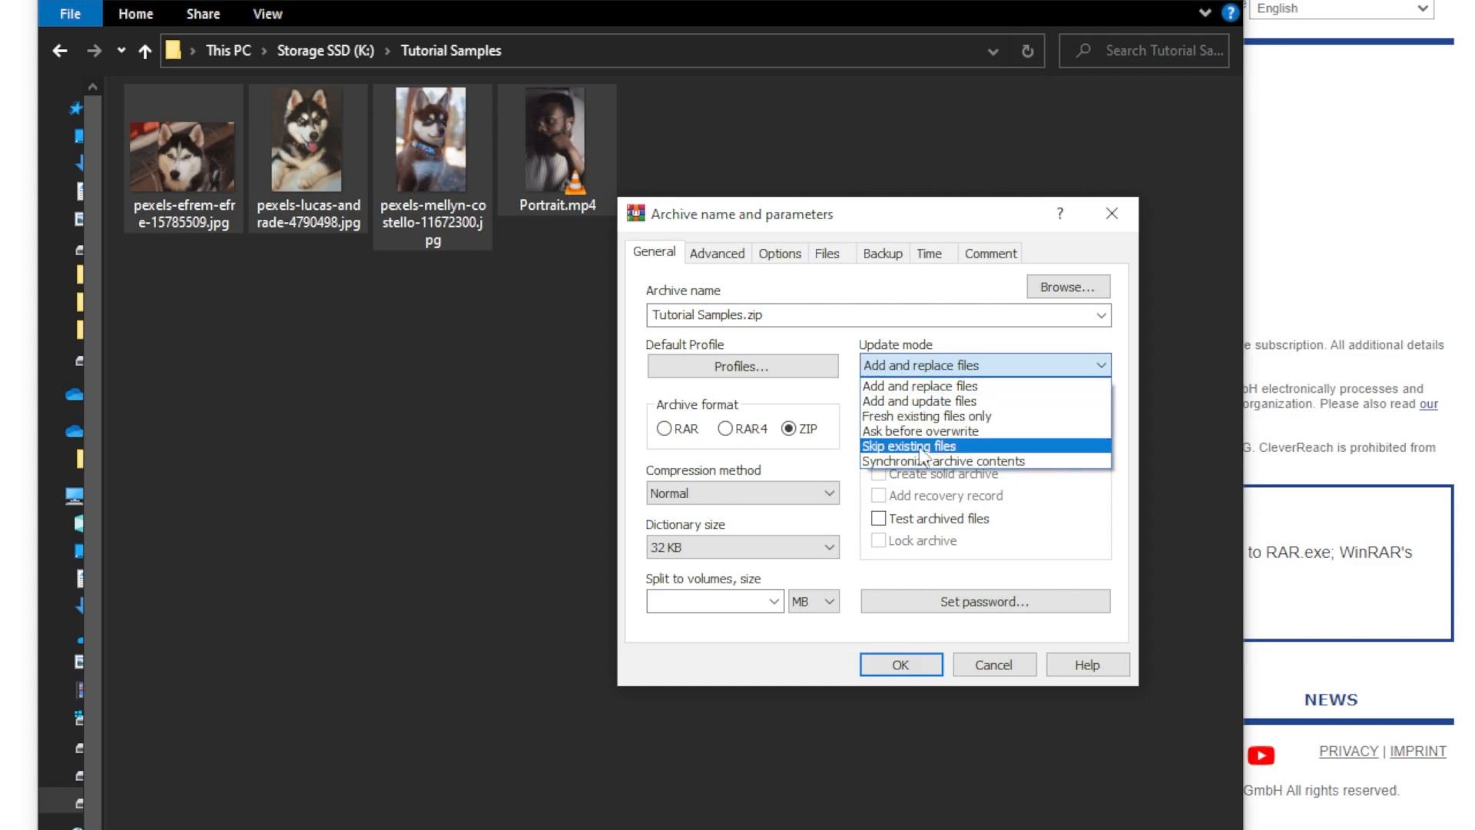
left_click(992, 371)
left_click(800, 489)
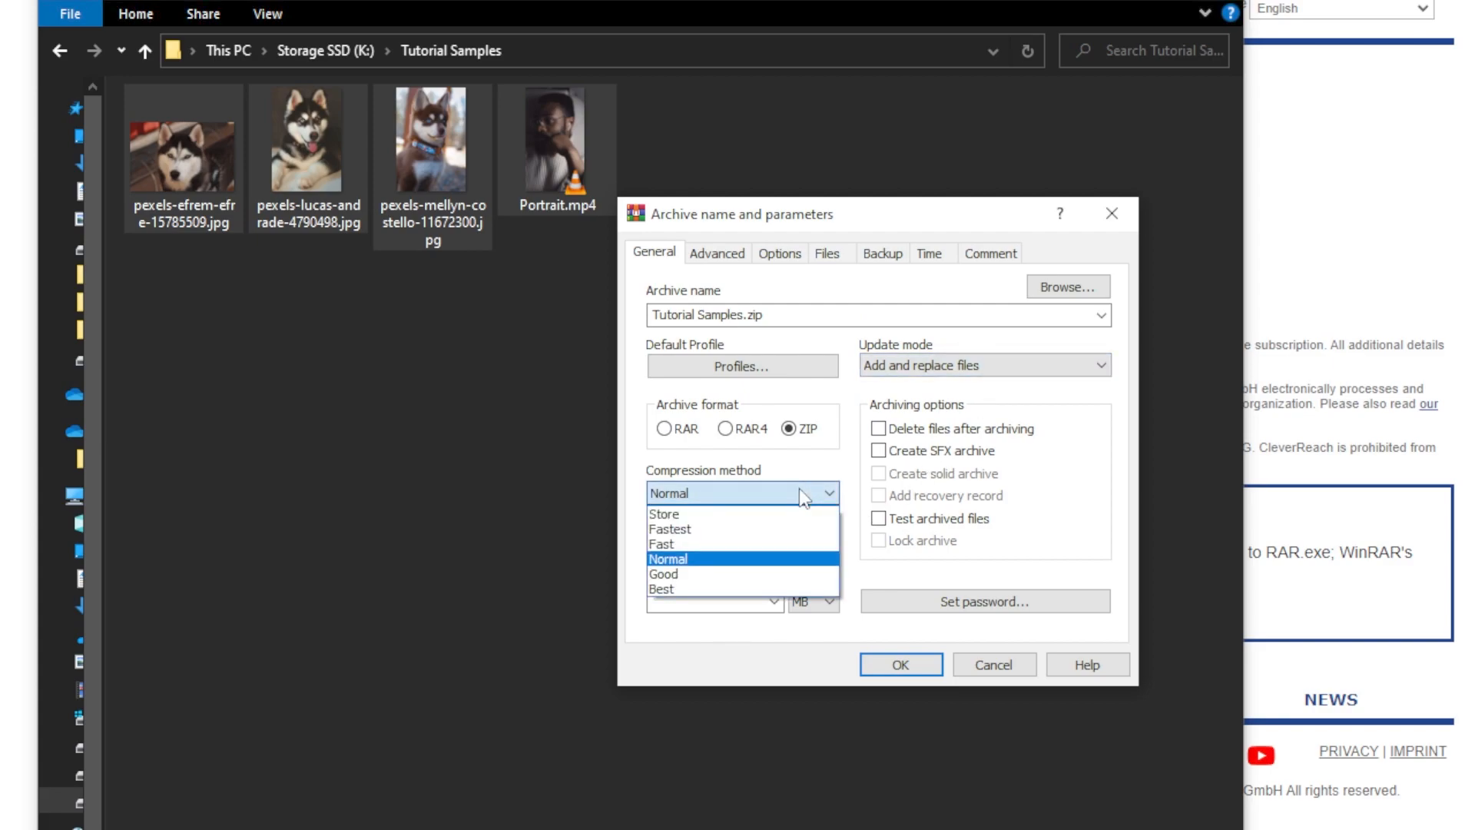
left_click(803, 495)
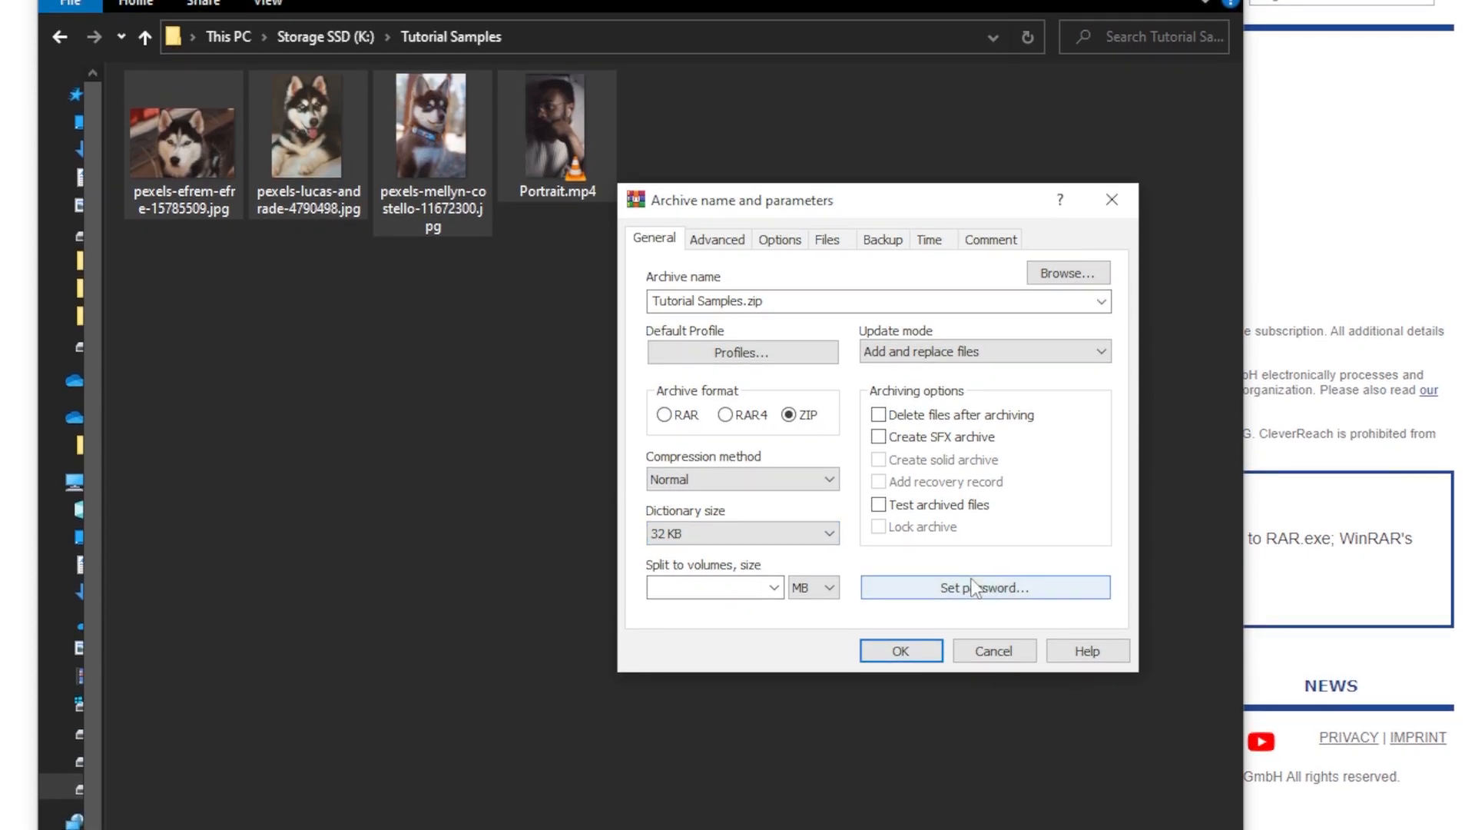
left_click(742, 241)
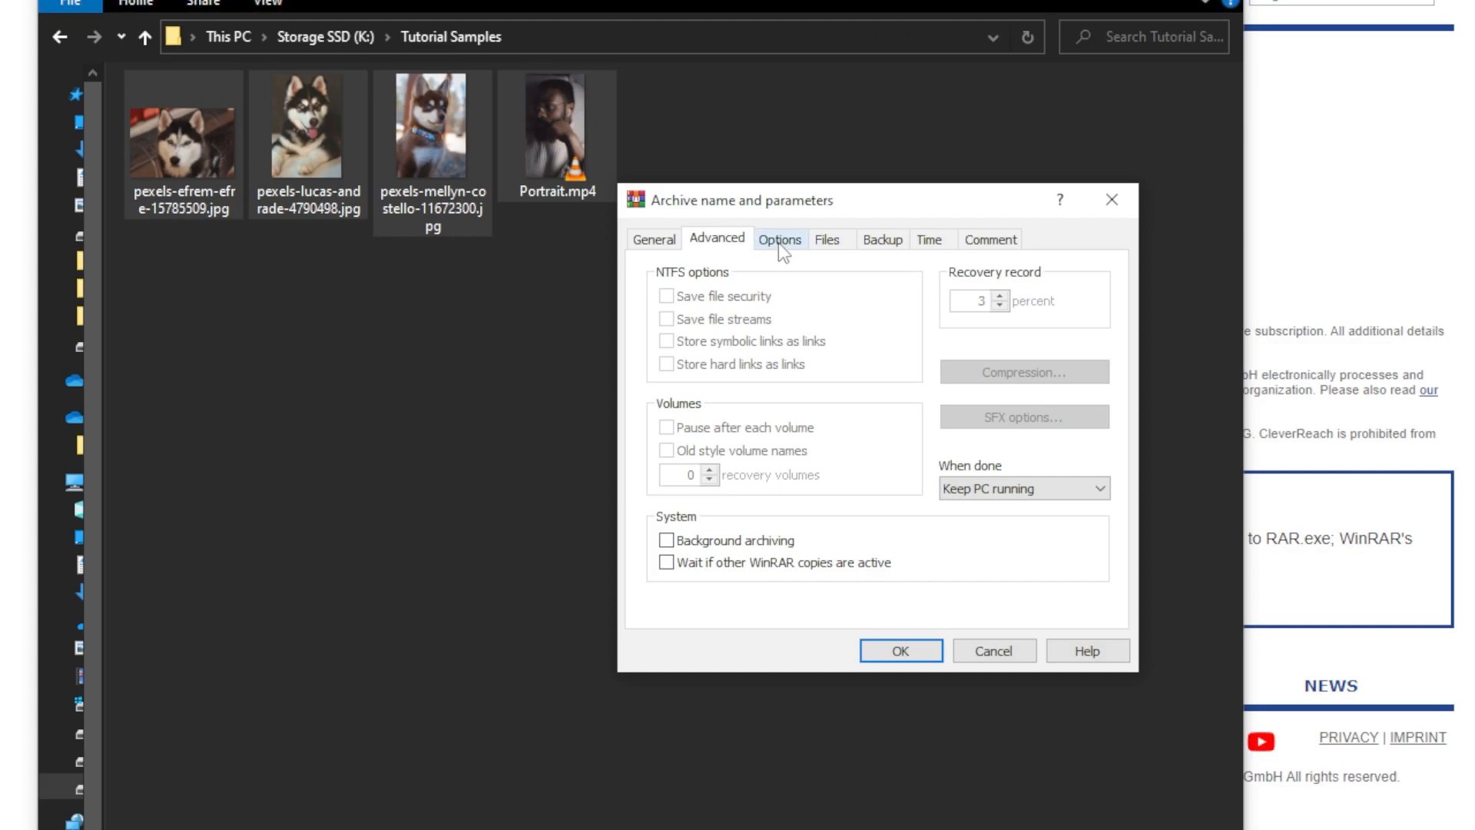
left_click(778, 243)
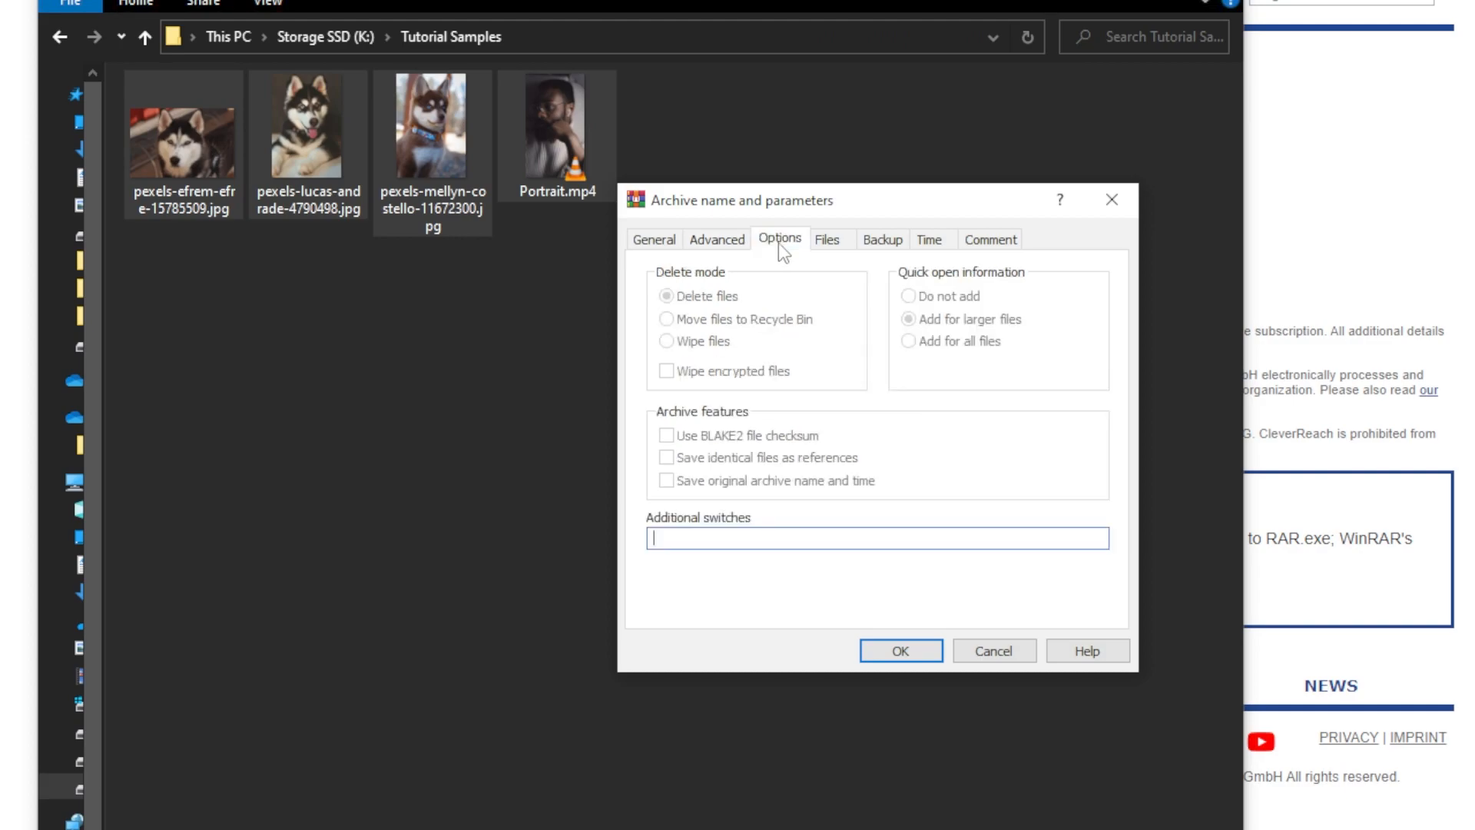
left_click(836, 244)
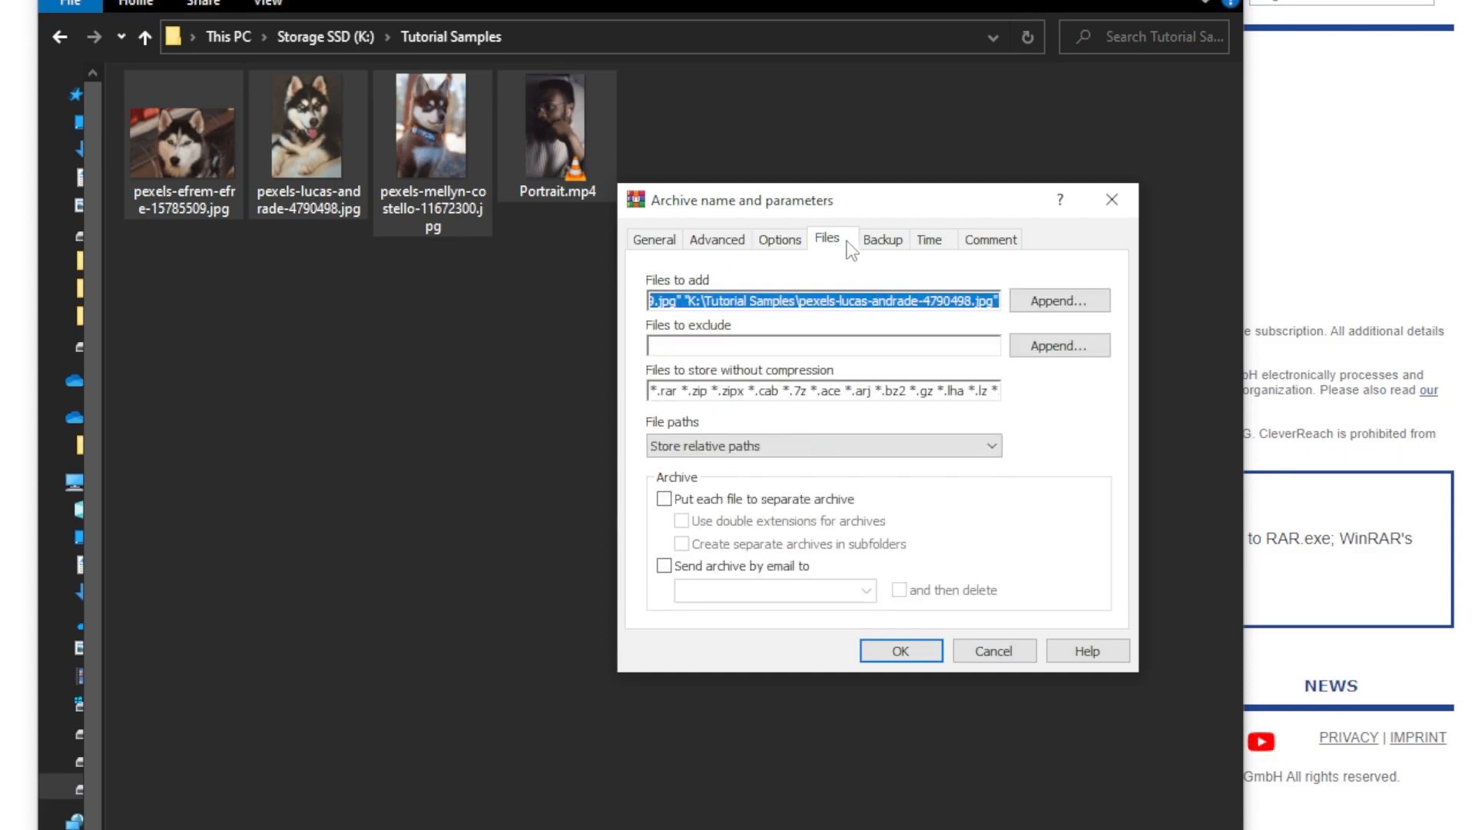
left_click(897, 245)
left_click(942, 242)
left_click(975, 244)
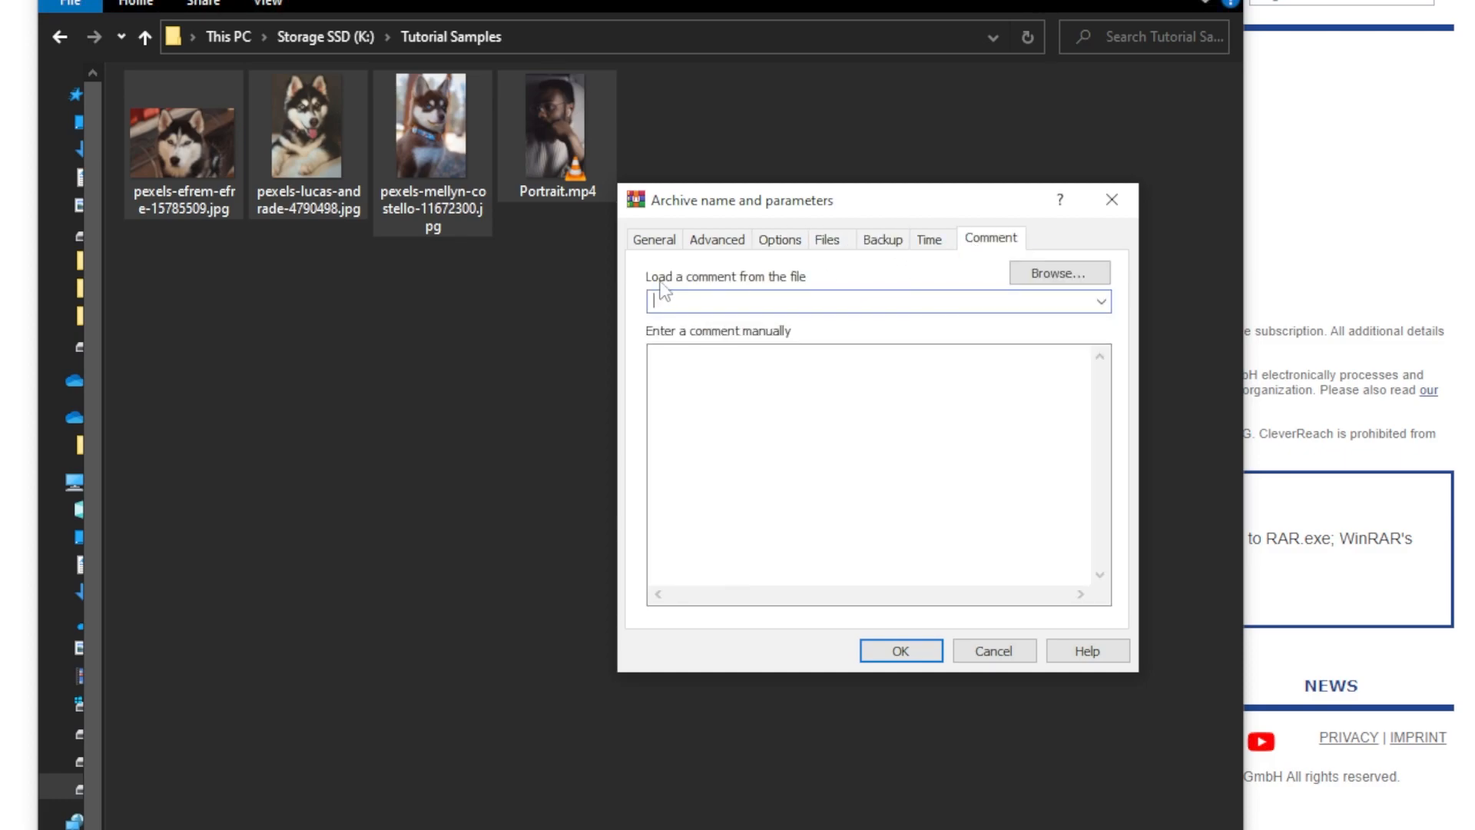
left_click(651, 243)
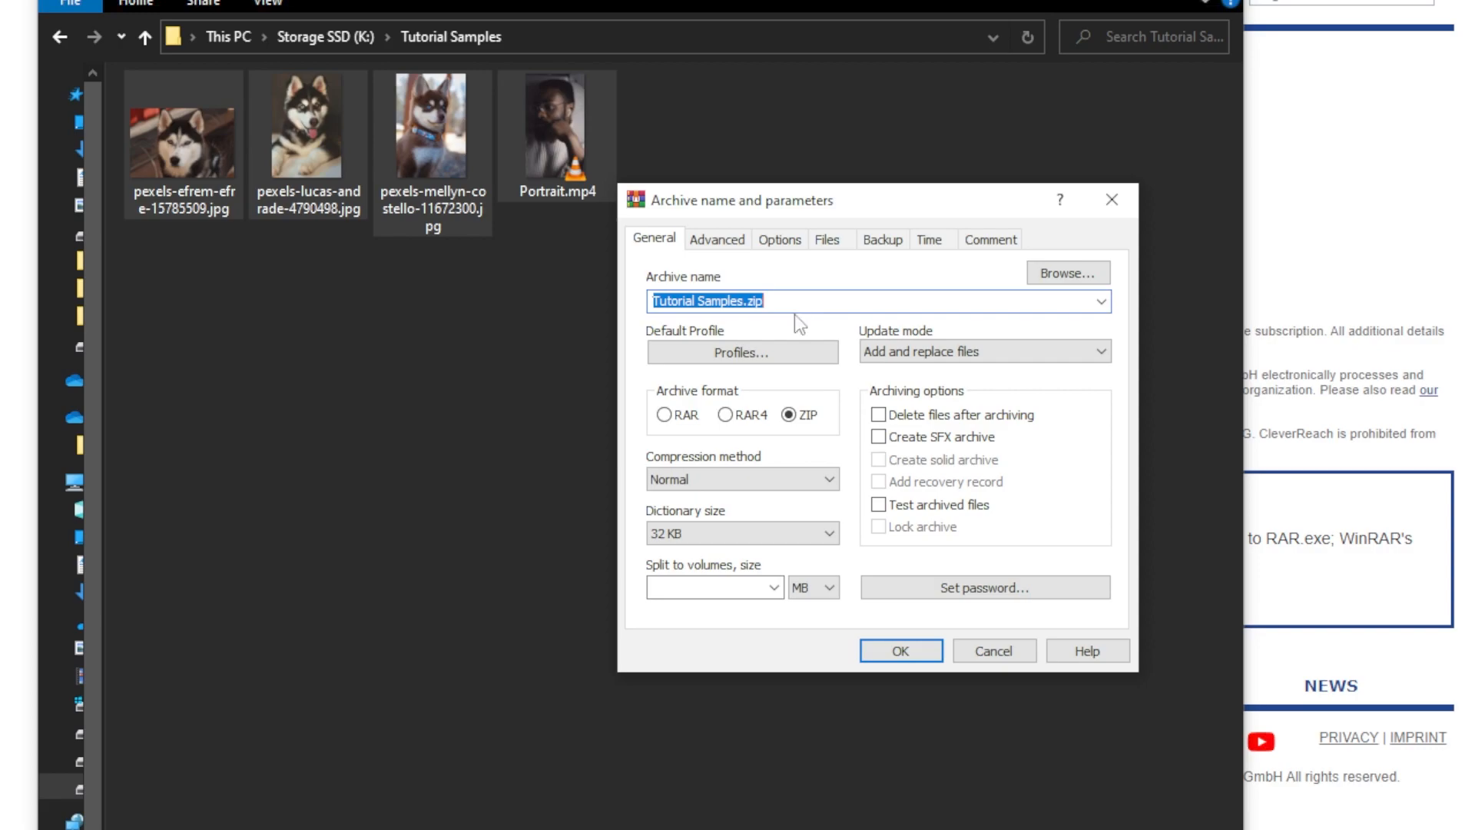
- Set the archive password, shown in plain text, for Tutorial Samples.zip
left_click(1021, 585)
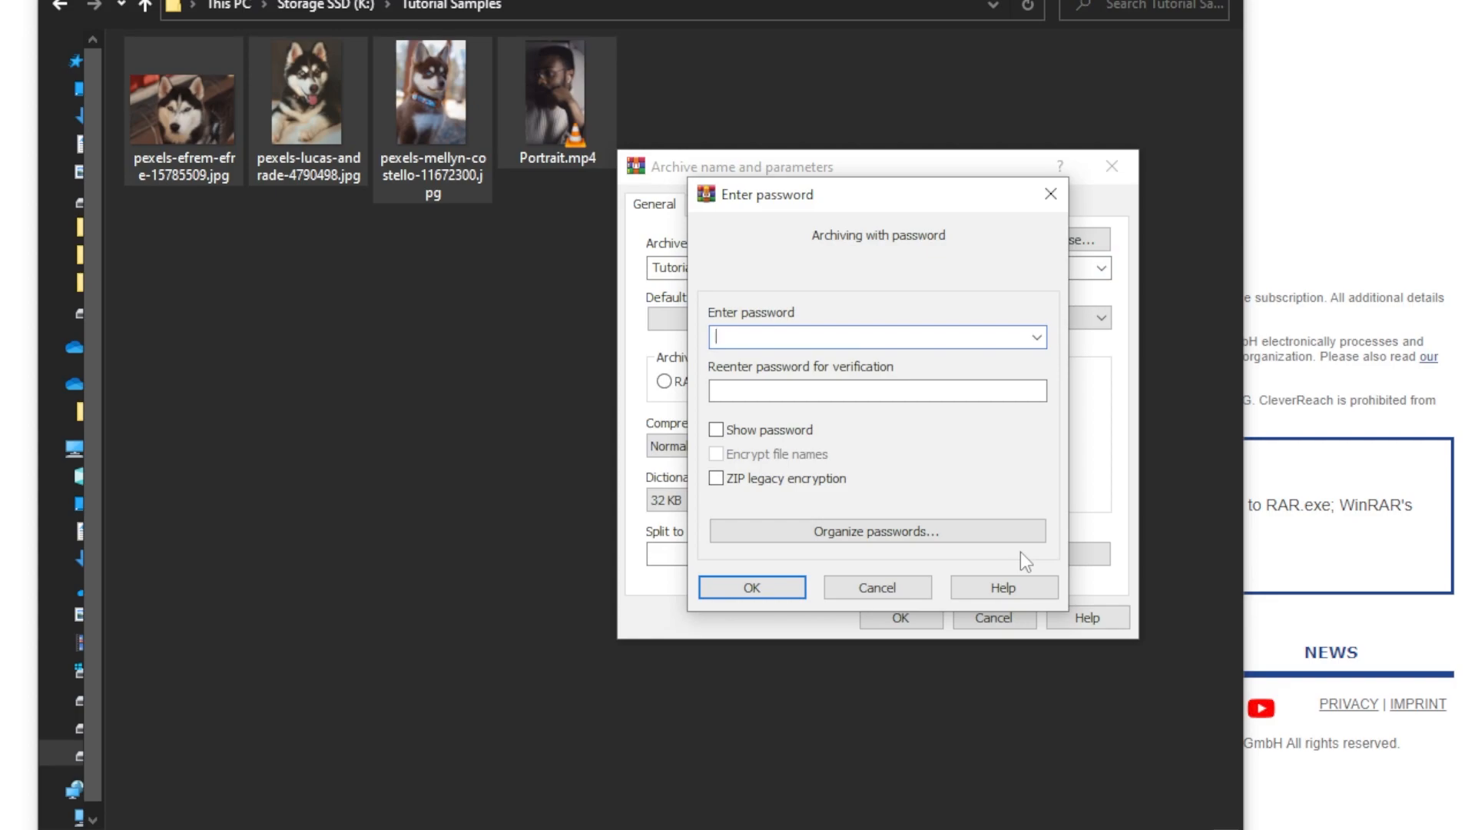
type("1234567")
left_click(717, 430)
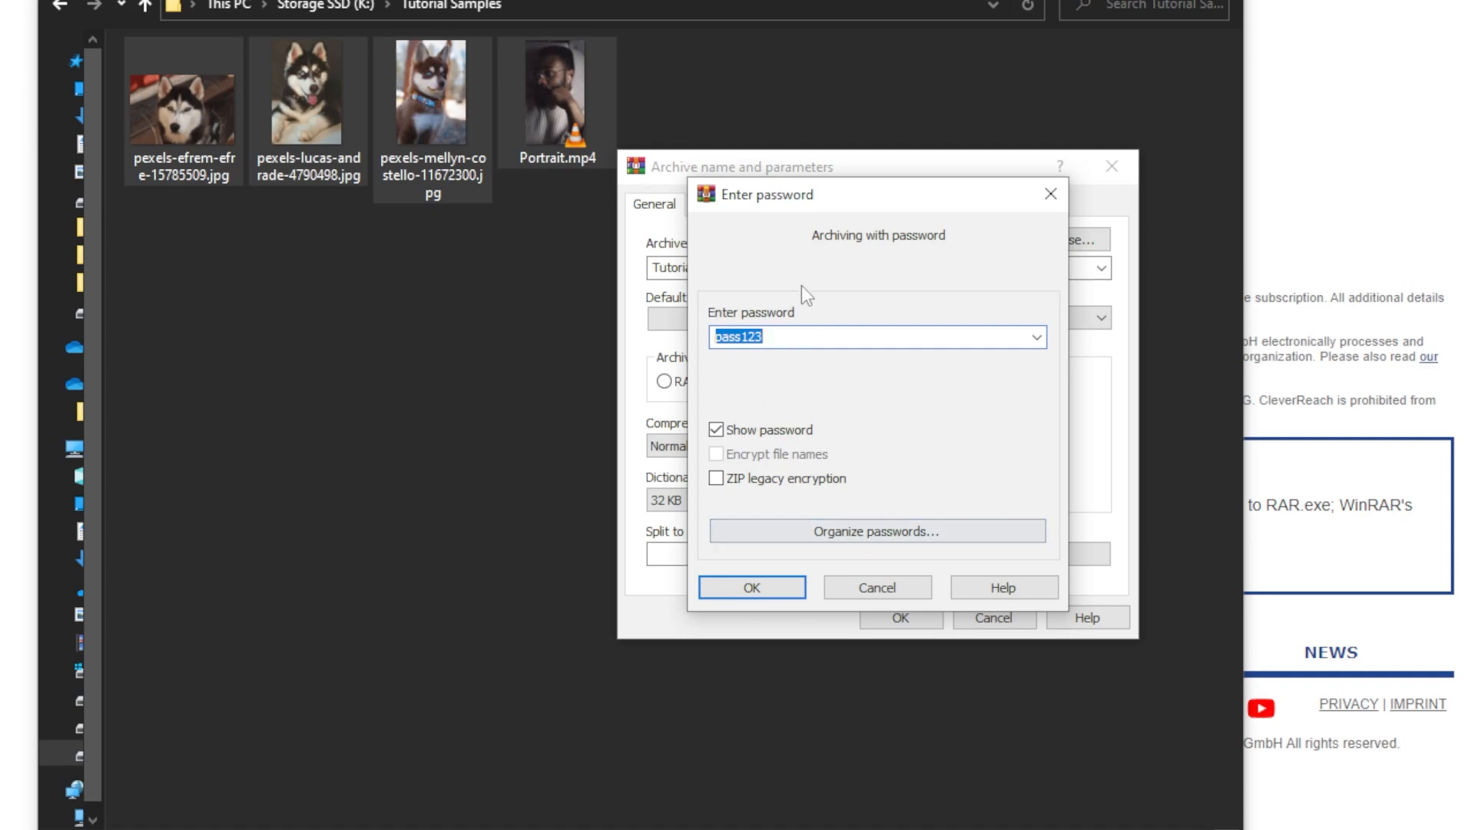
left_click(765, 588)
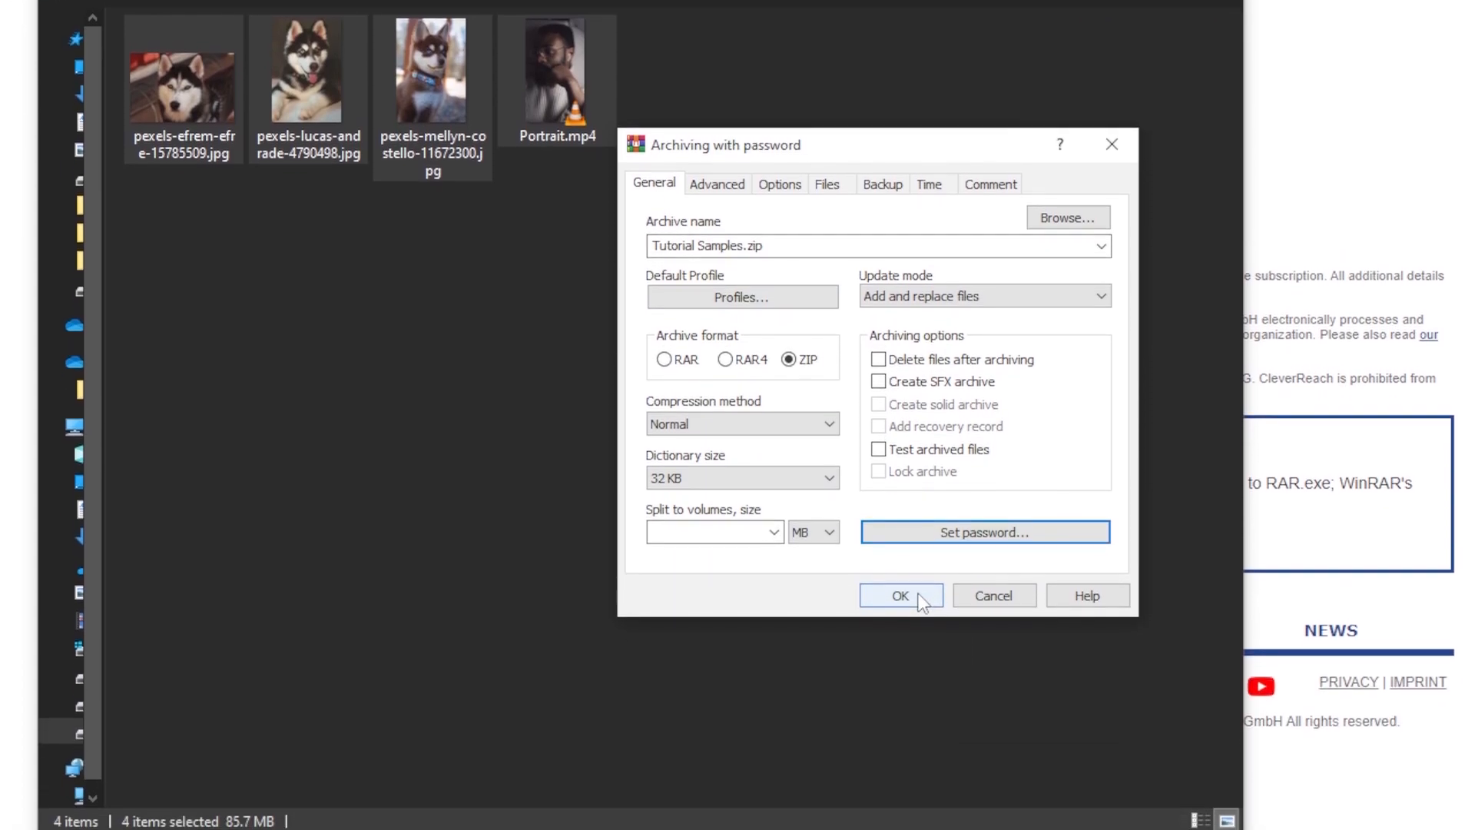
- Create Tutorial Samples.zip in the folder and clear the file selection
left_click(920, 599)
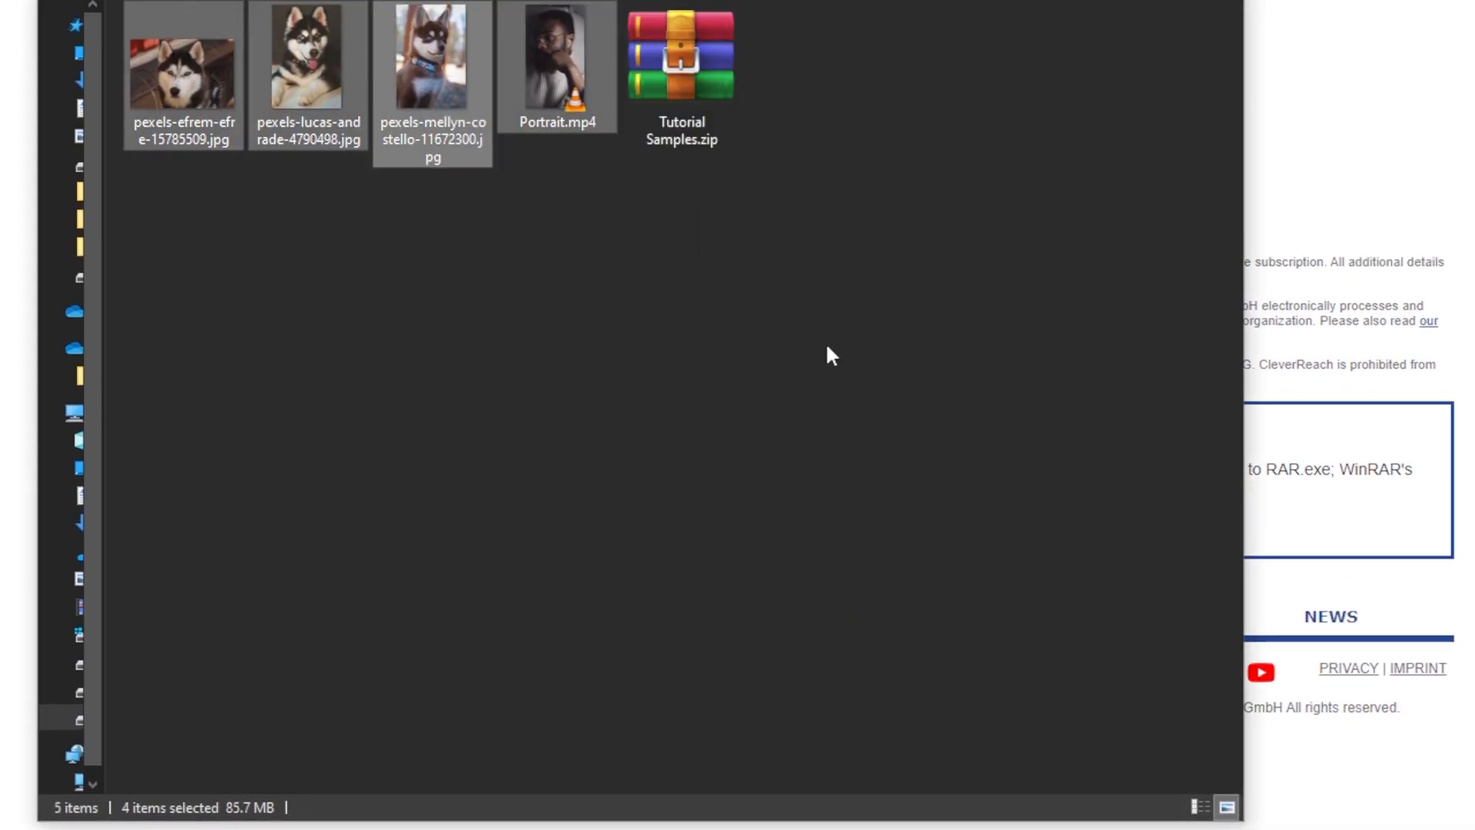
left_click(804, 338)
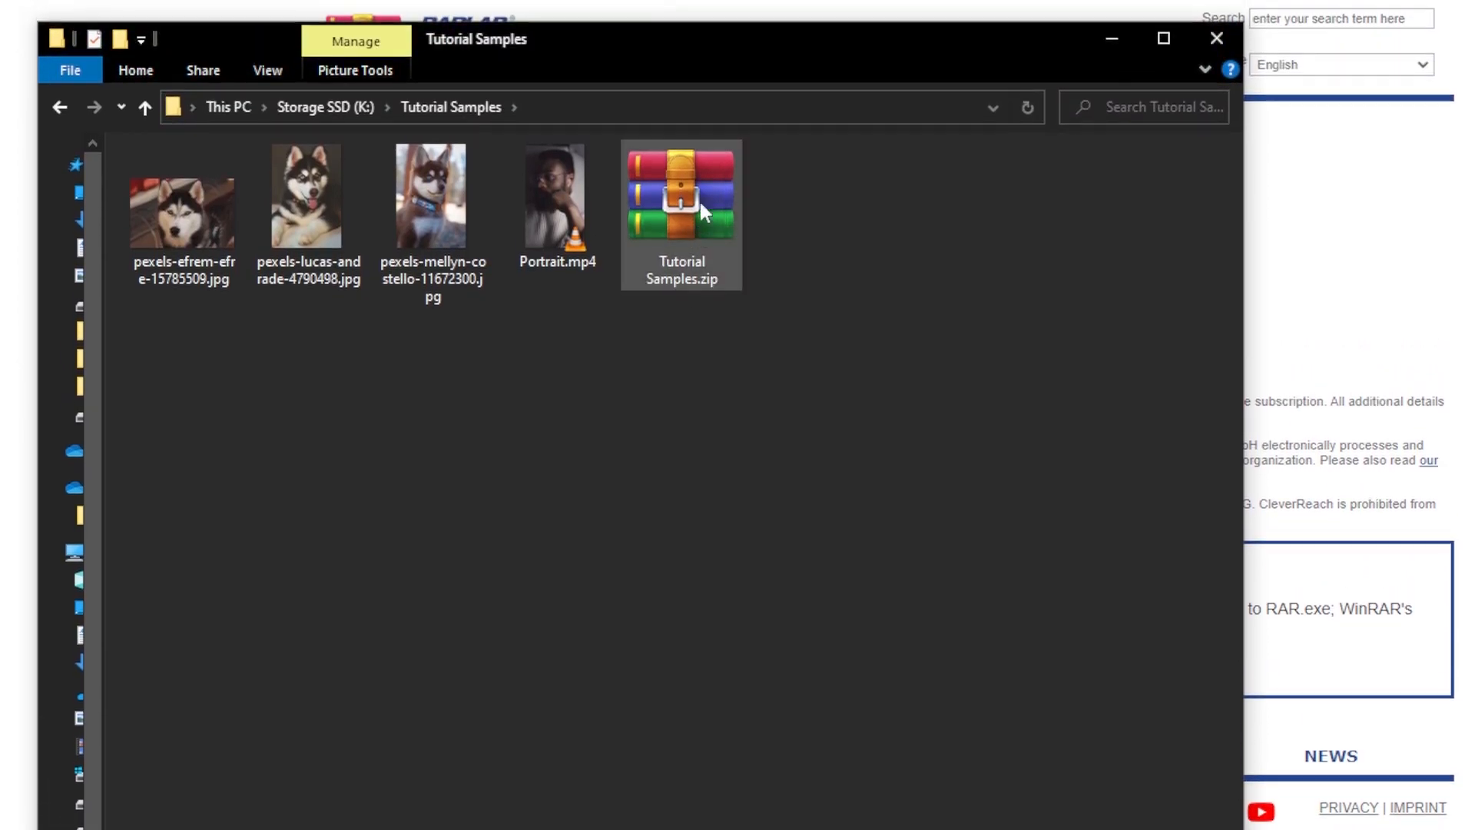
- Open Tutorial Samples.zip in WinRAR to view its three JPGs and Portrait.mp4
double_click(684, 228)
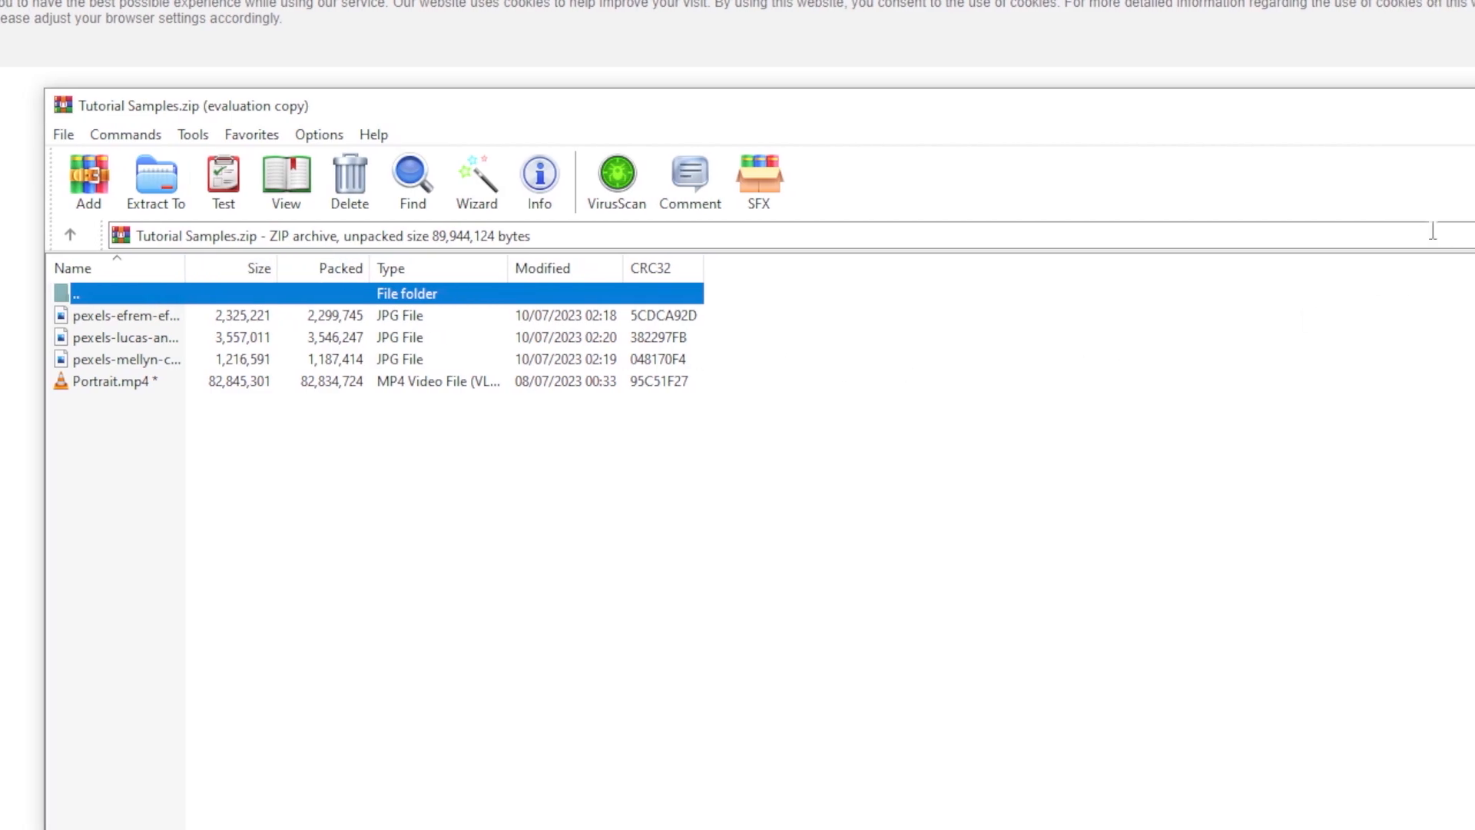
left_click(1418, 136)
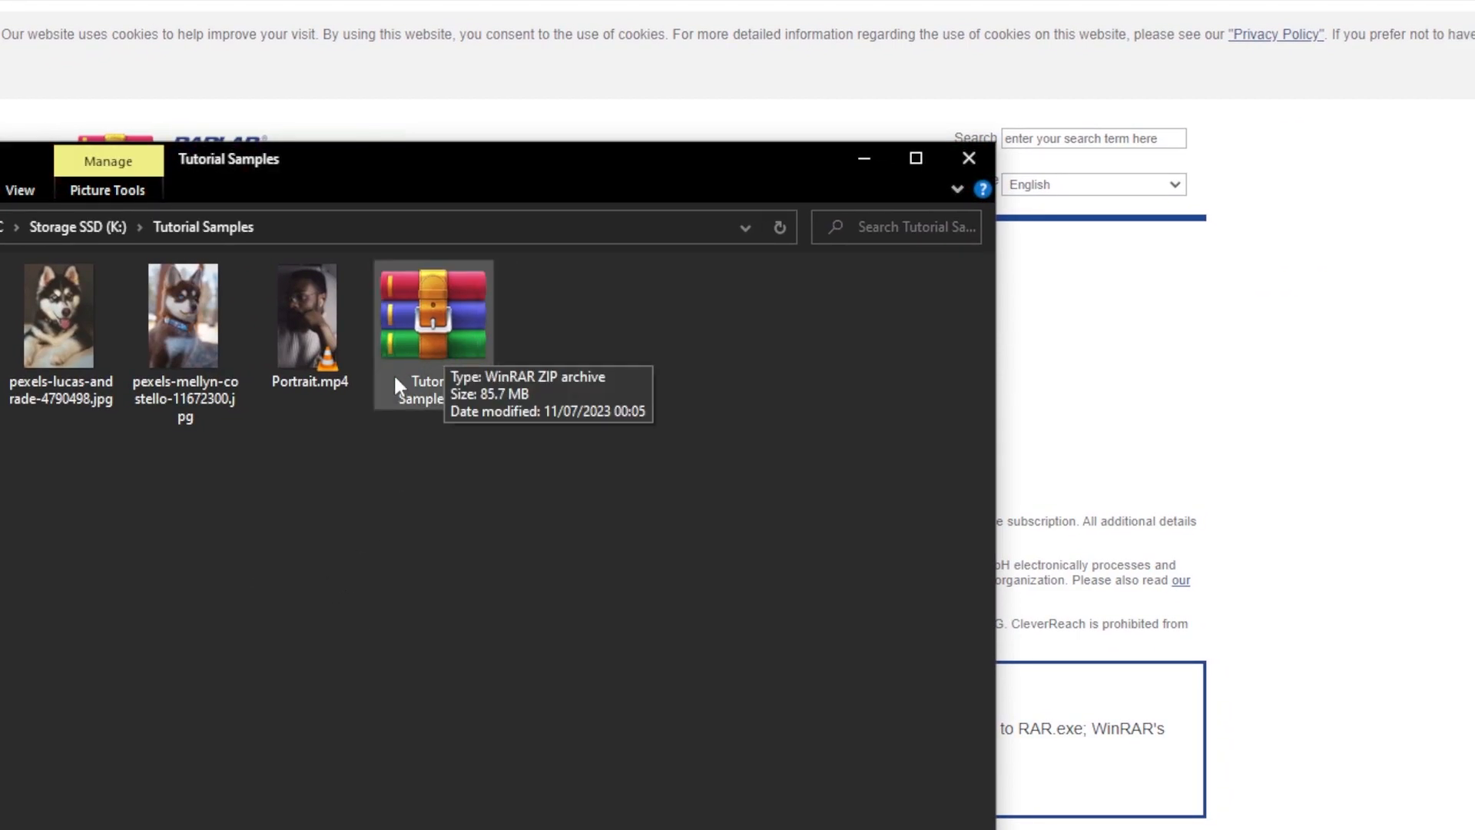
left_click(439, 321)
double_click(440, 321)
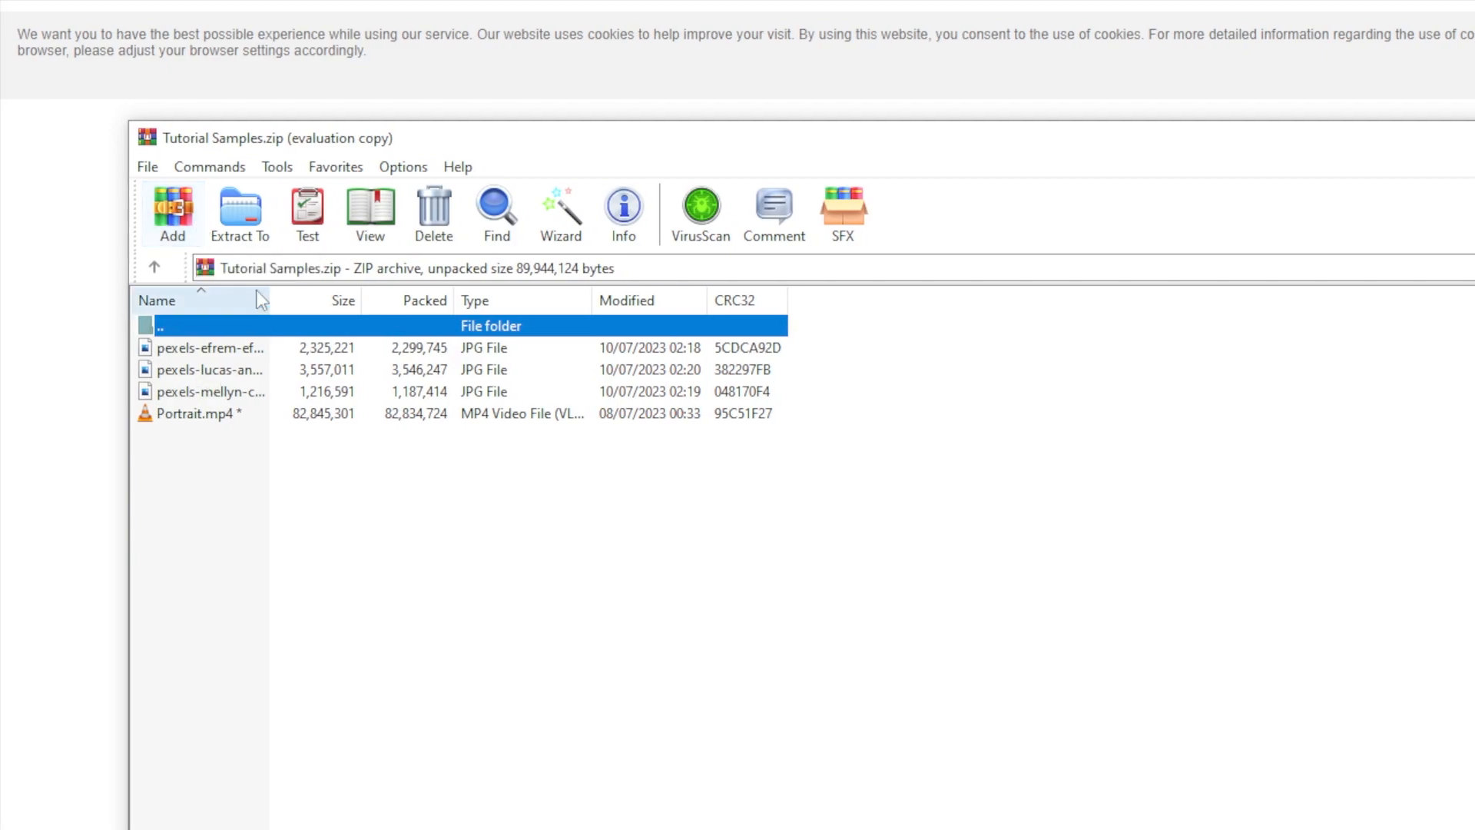
- Extract the zip to a Tutorial Samples folder using the archive password, then check its contents
left_click(1397, 146)
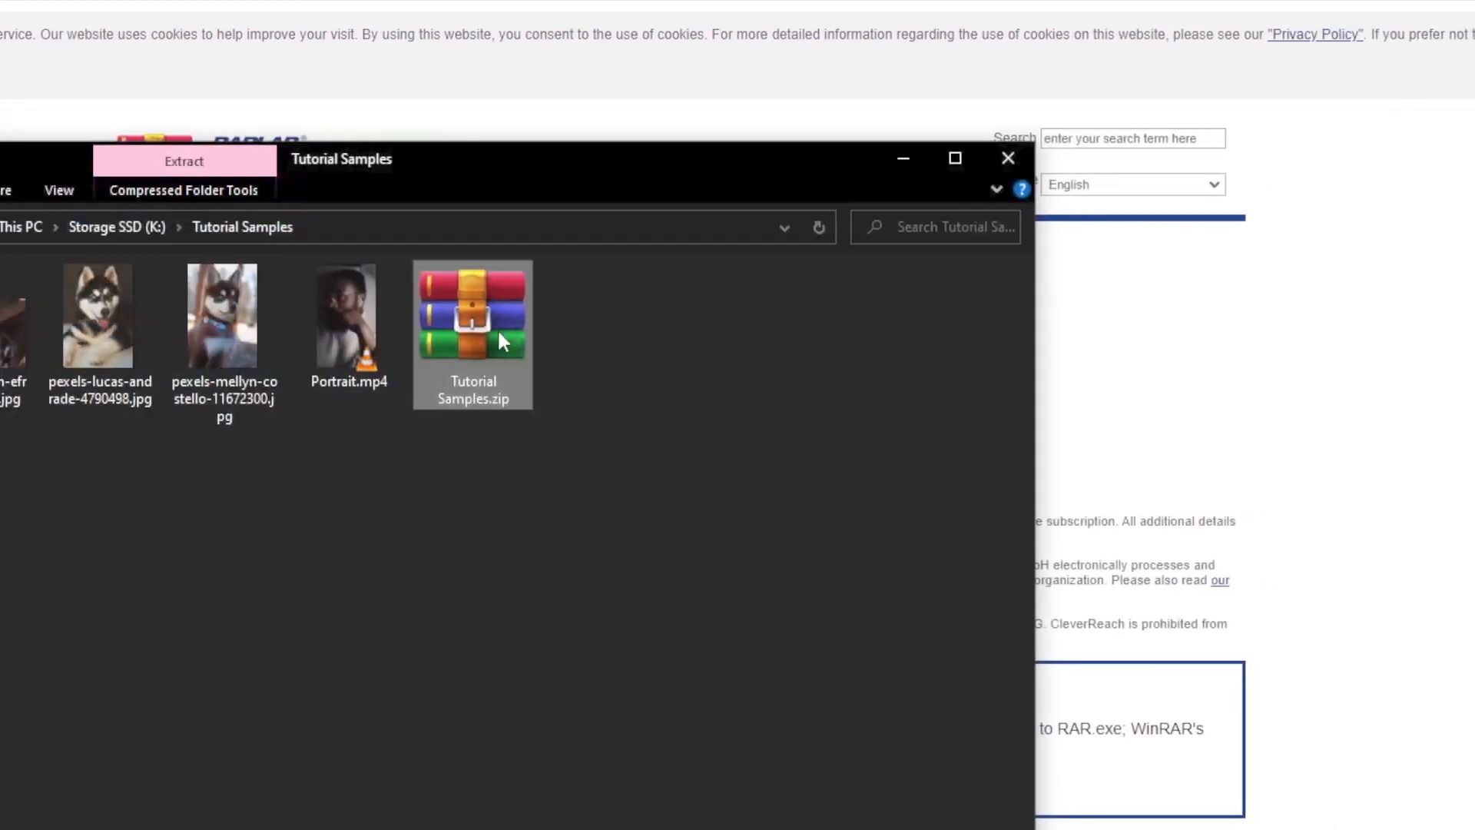
right_click(426, 324)
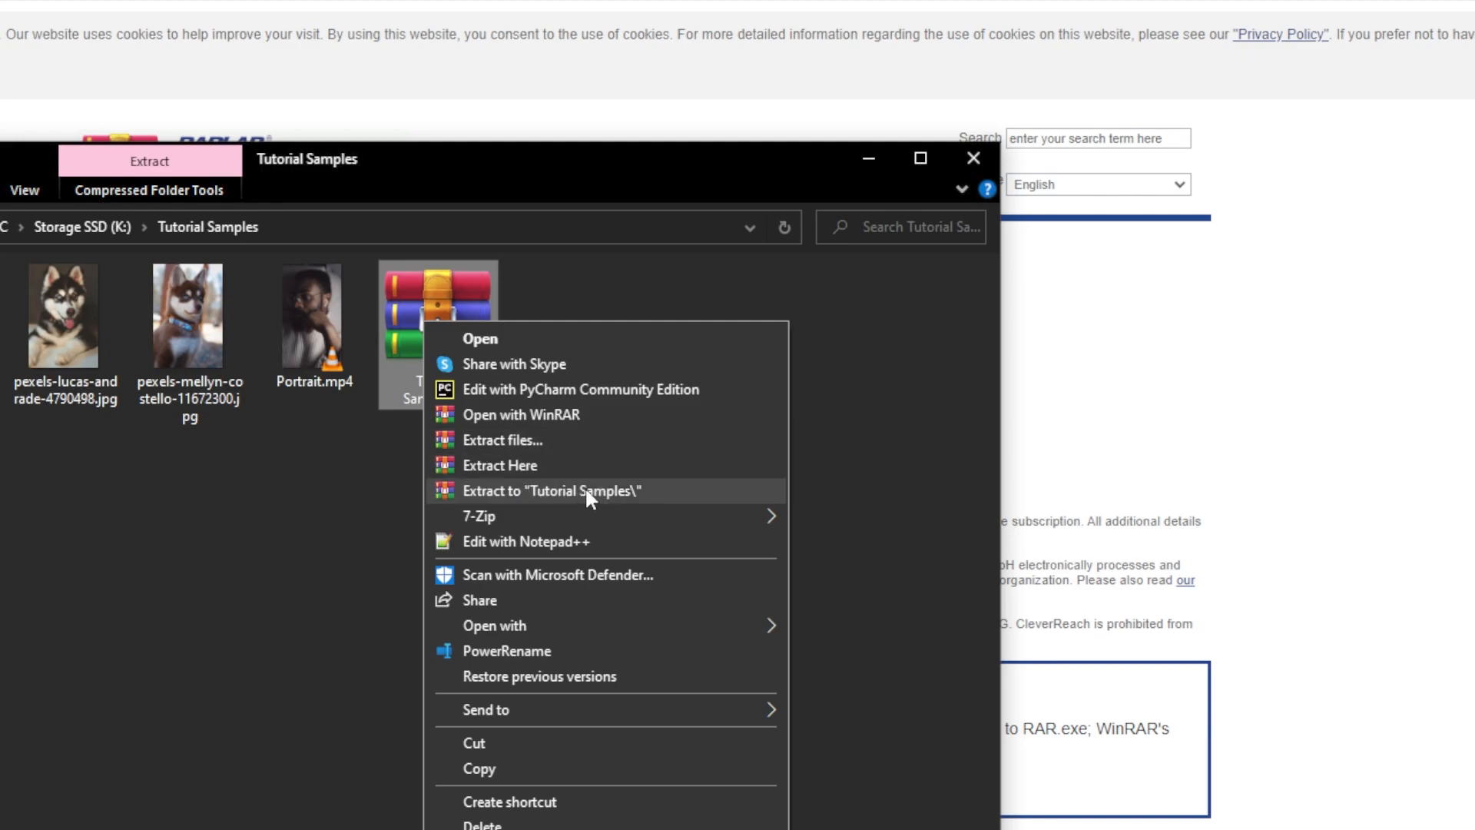
left_click(547, 491)
type("pass123")
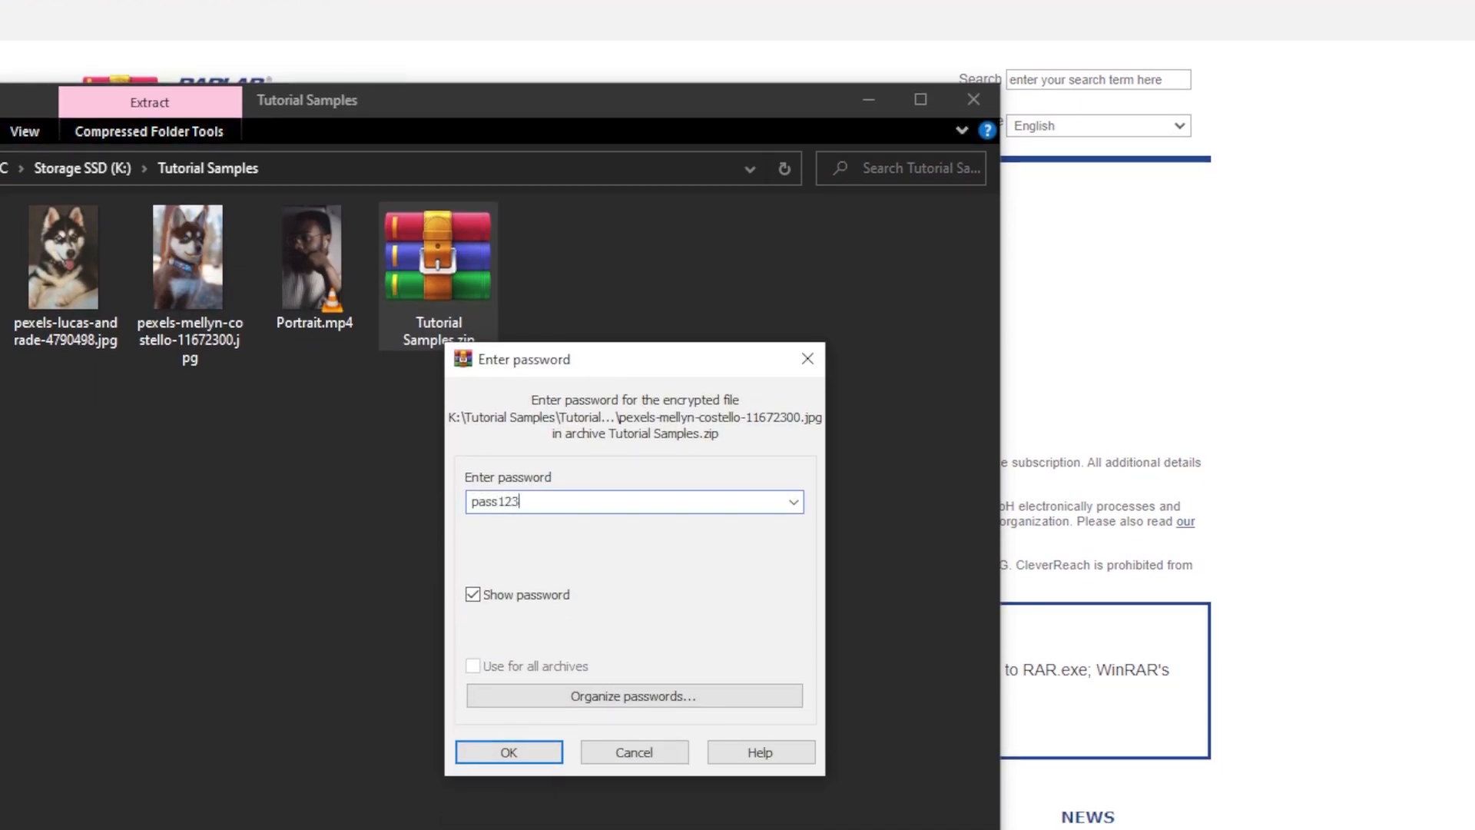
key("Return")
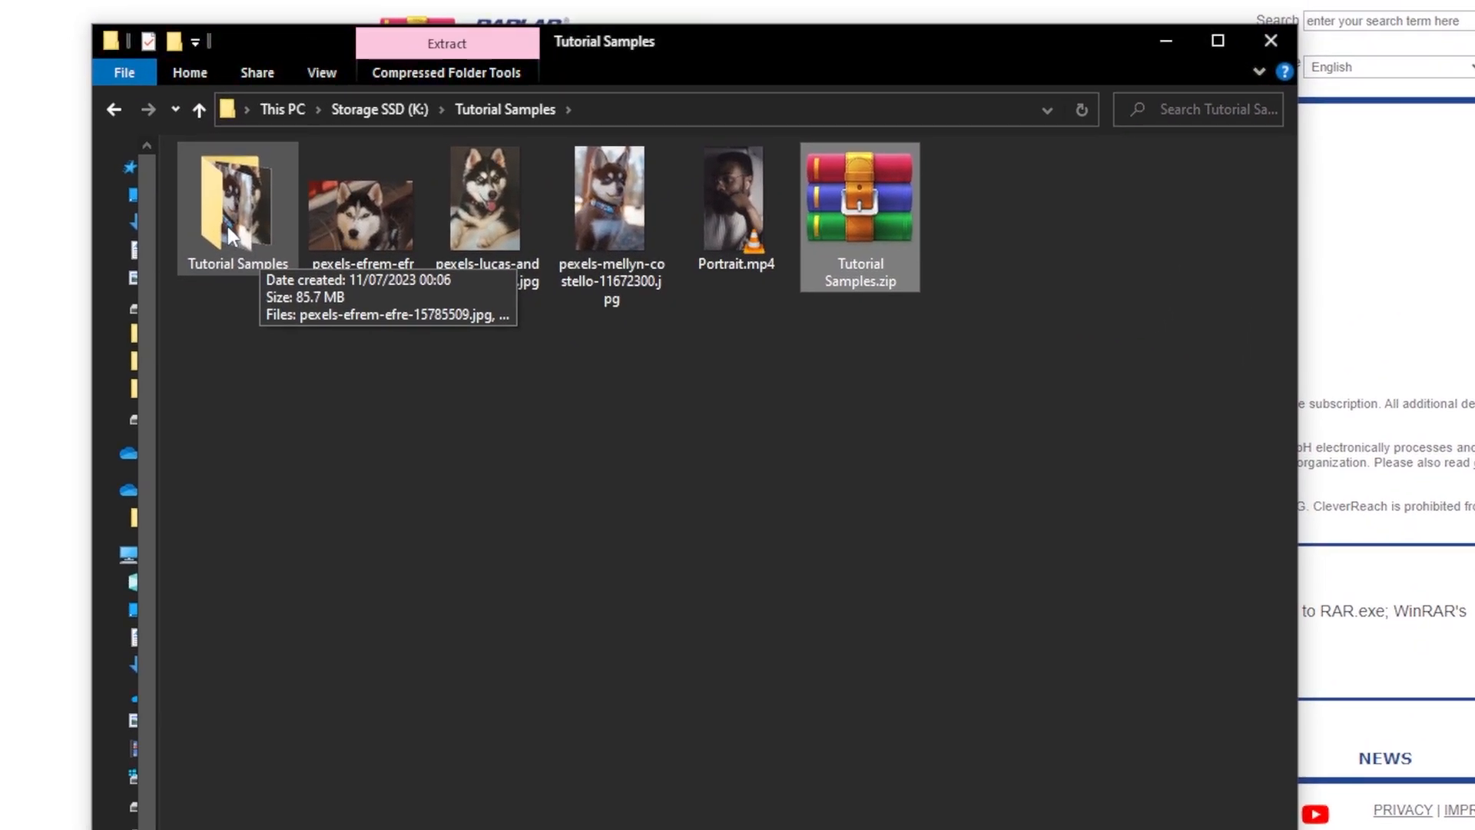
double_click(227, 227)
key("alt+Left")
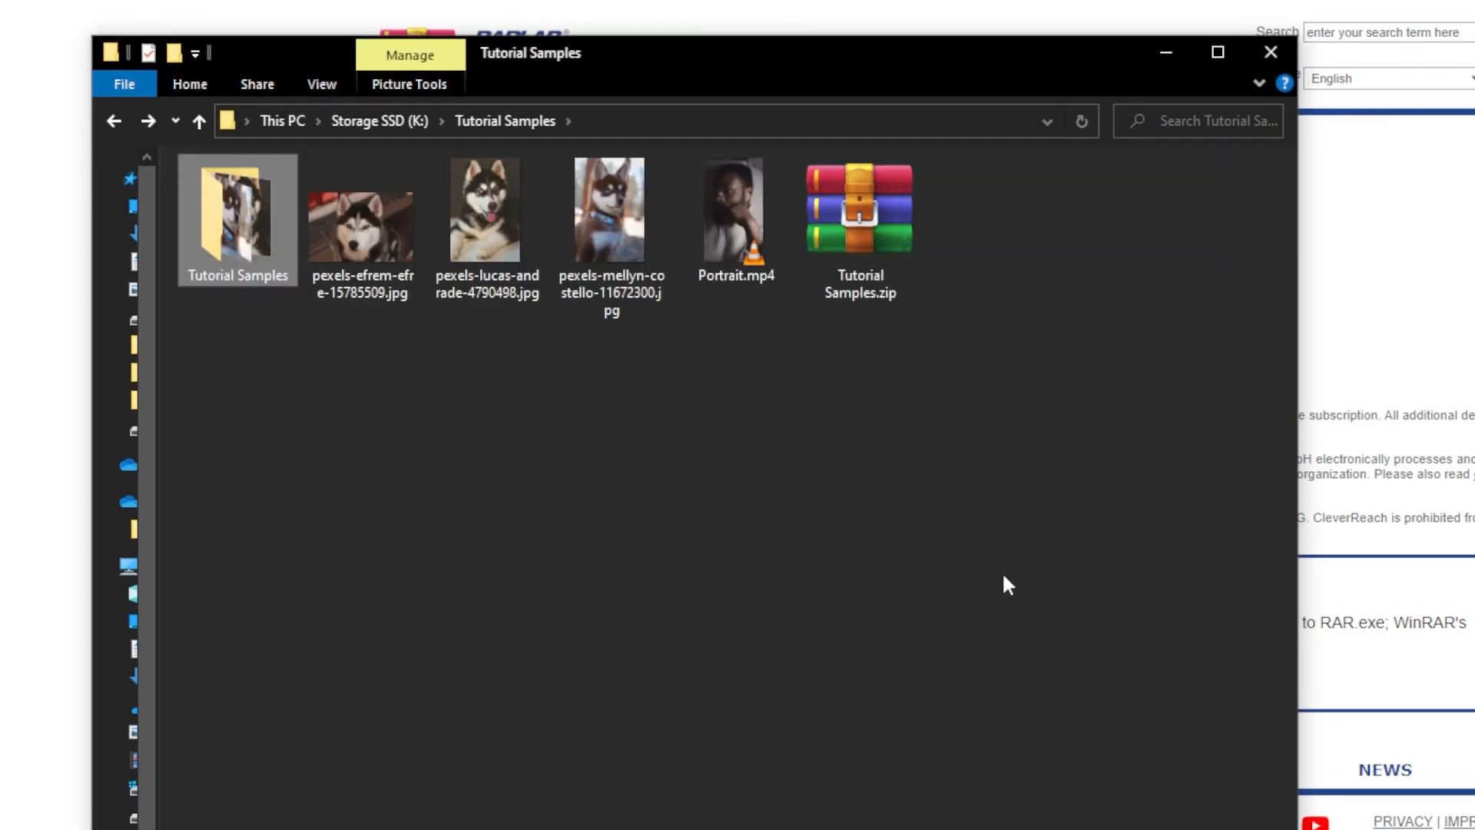